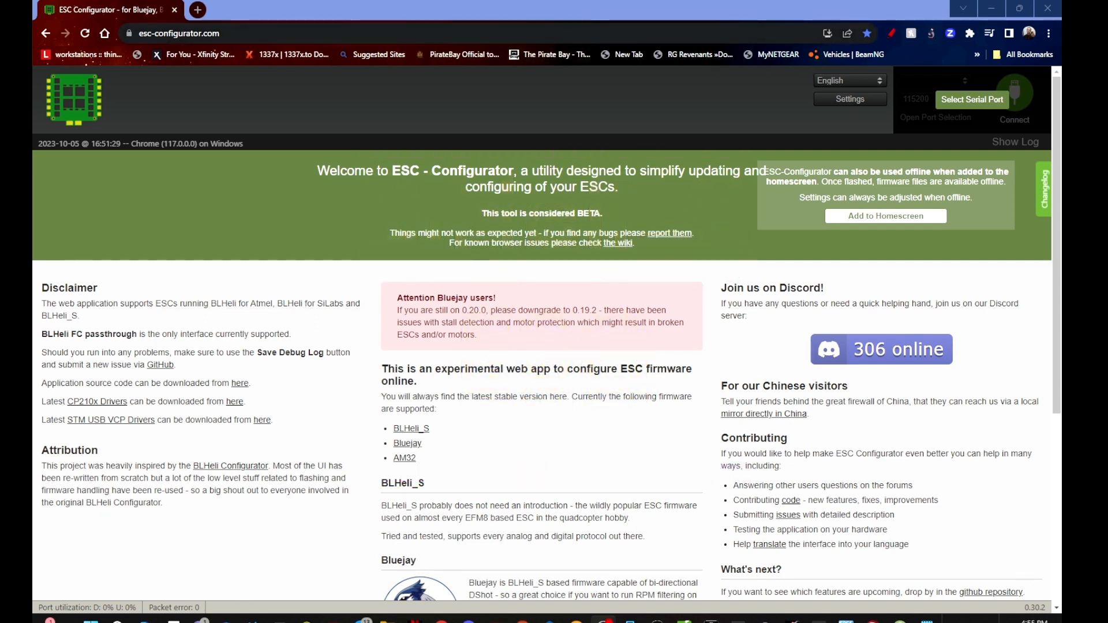
- Load the ESC Configurator site at esc-configurator.com in the browser
left_click(321, 34)
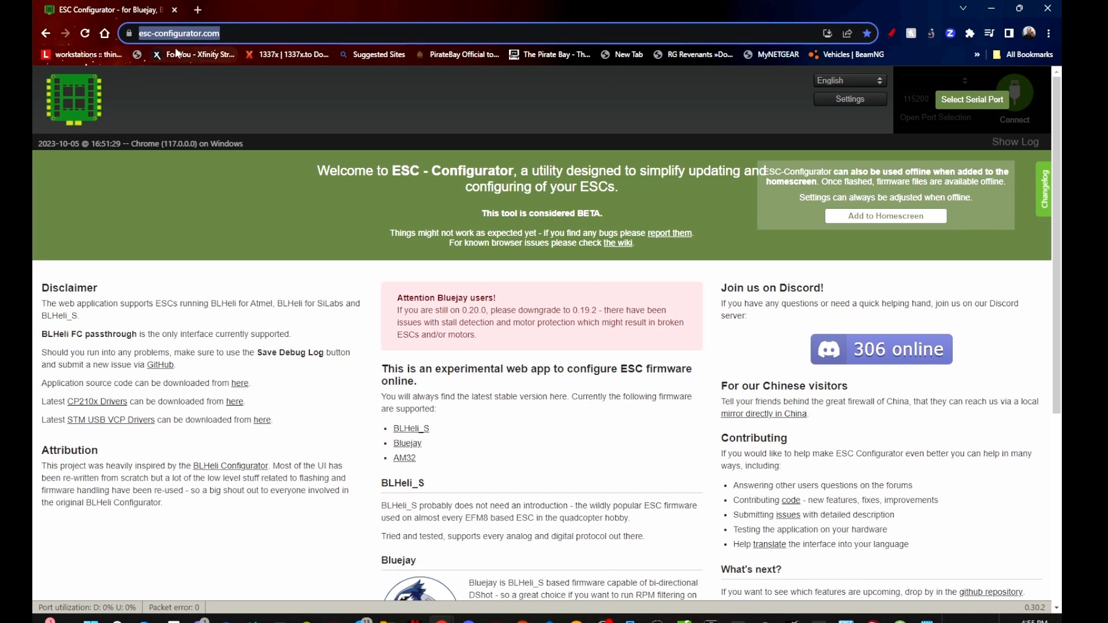
left_click(250, 34)
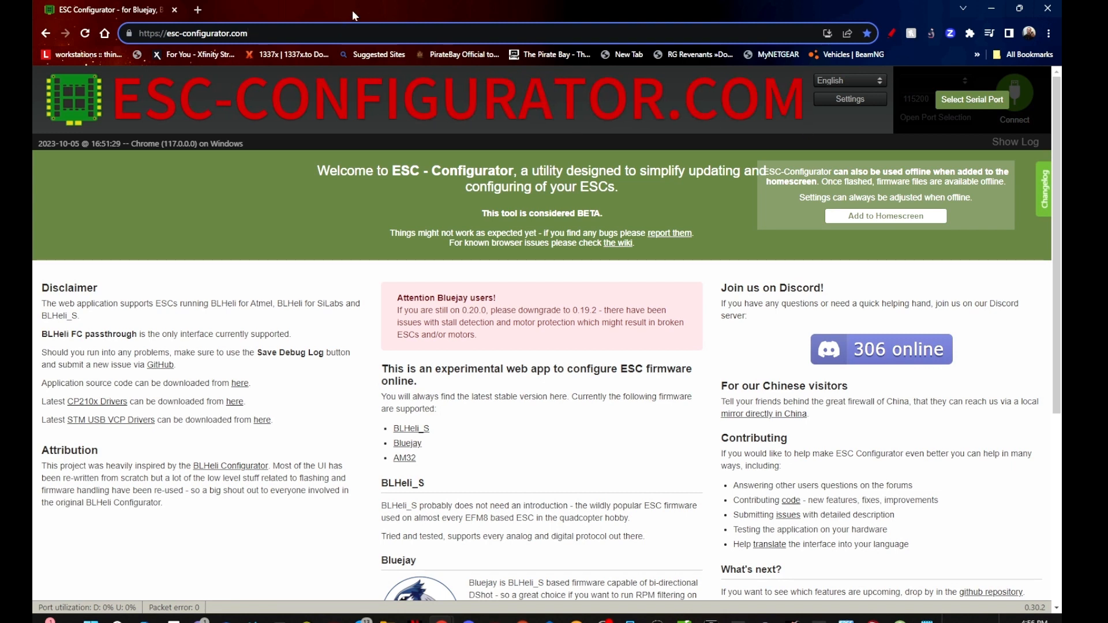
key("Return")
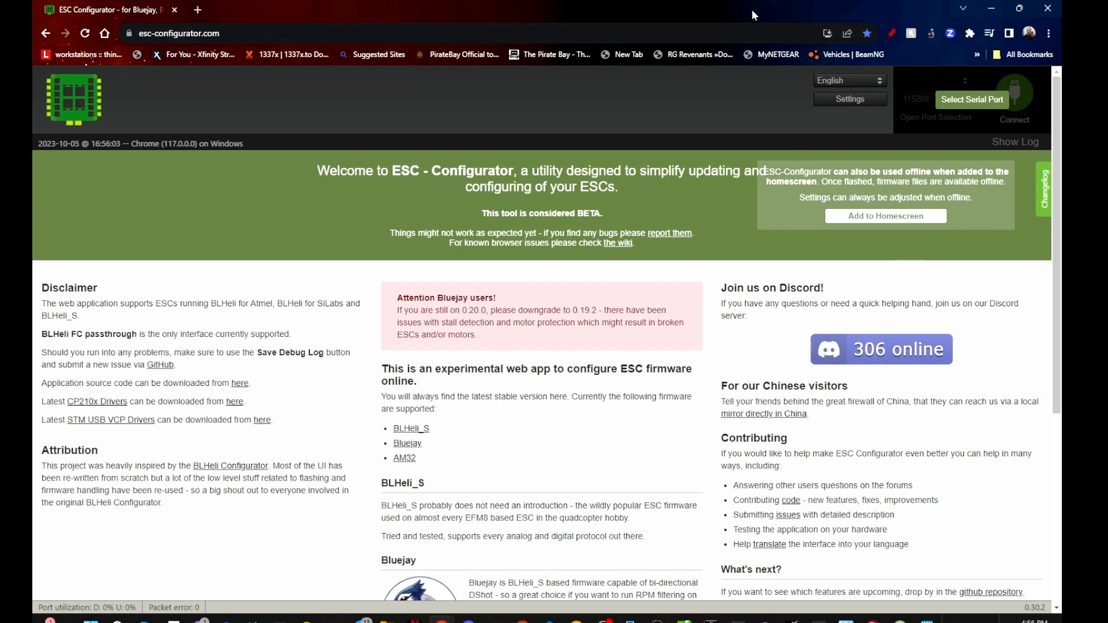
- Install the ESC Configurator site as a standalone app from the browser
left_click(825, 32)
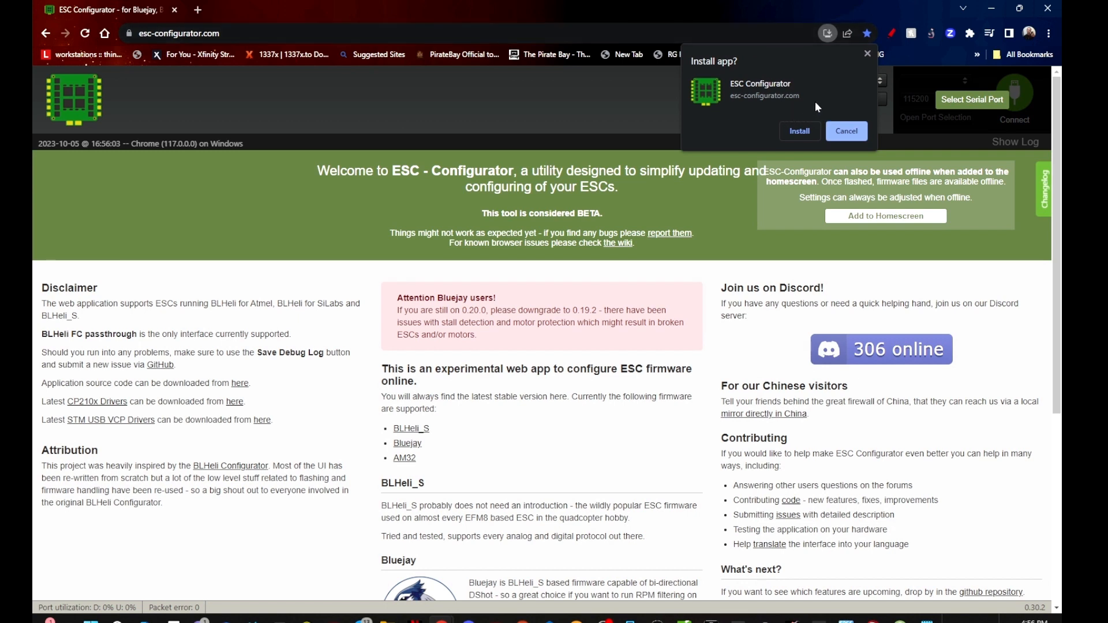
left_click(798, 133)
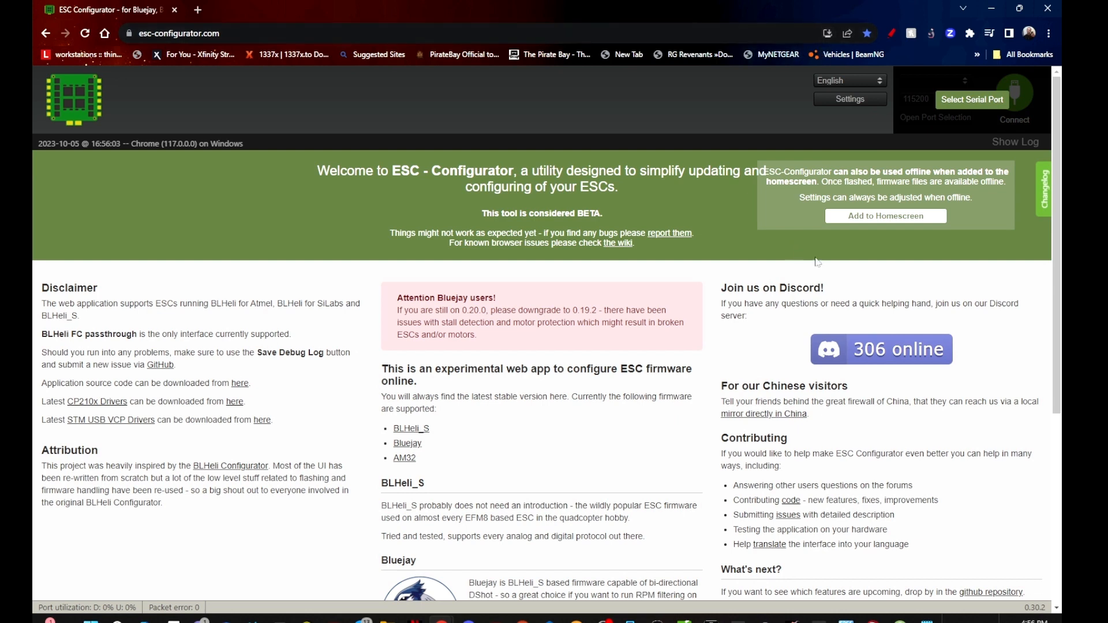
left_click(861, 218)
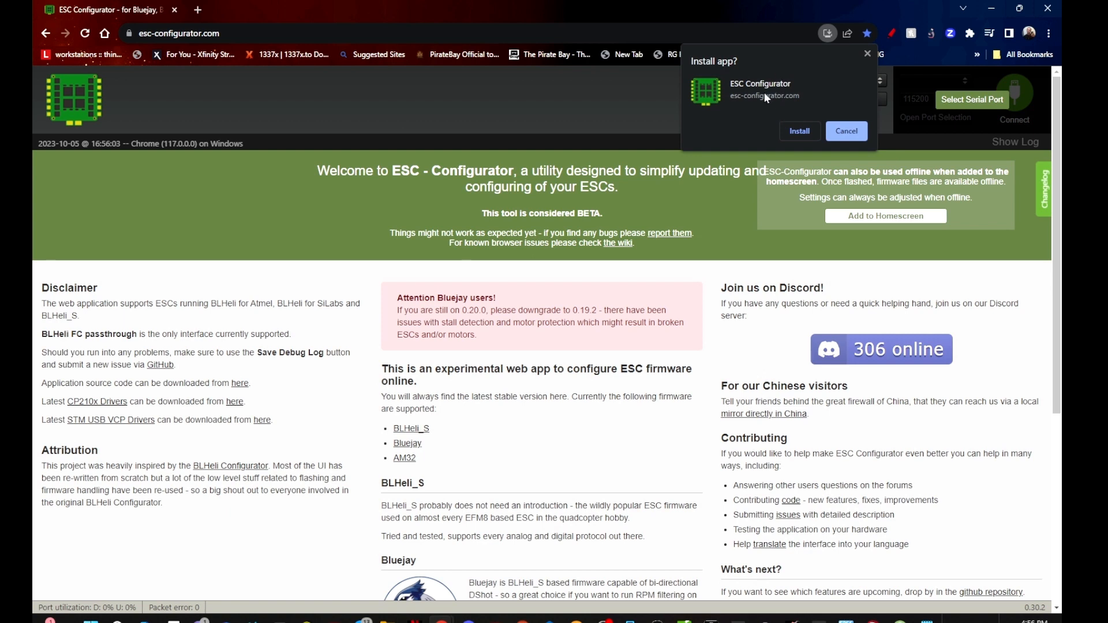
left_click(800, 131)
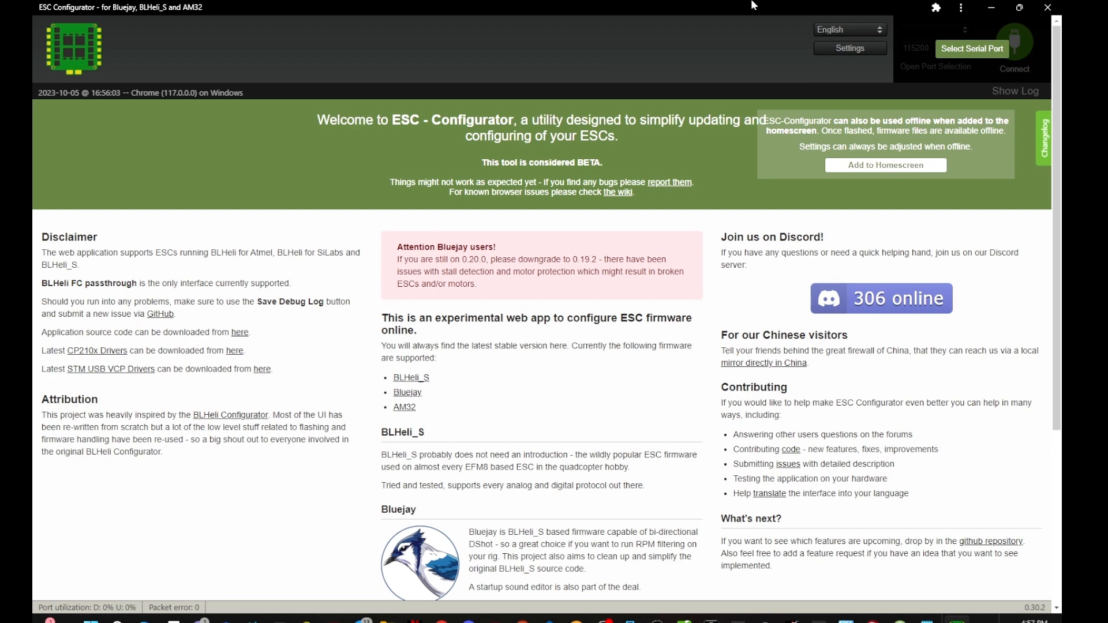
- Close the browser window behind the installed ESC Configurator app and maximize the app's window
left_click_drag(729, 6, 713, 140)
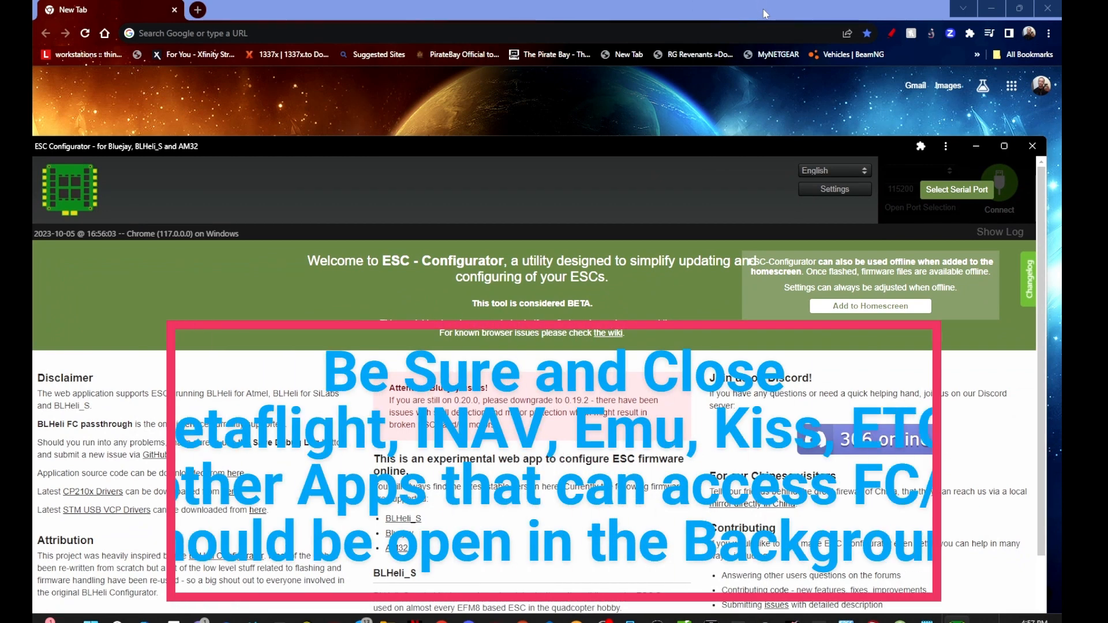
left_click(762, 8)
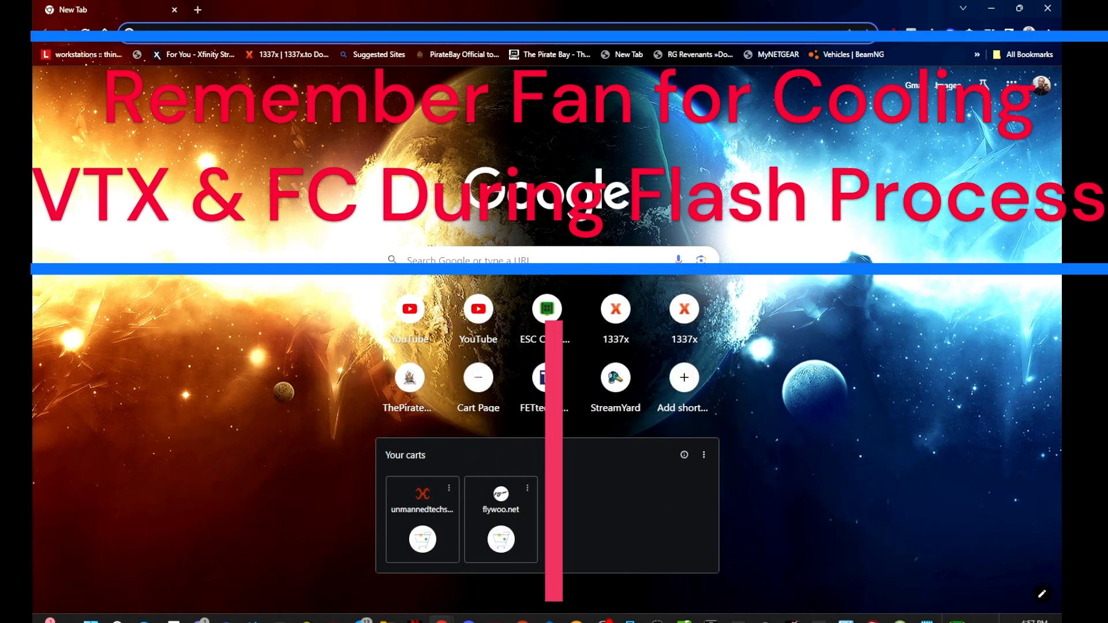
left_click(1051, 7)
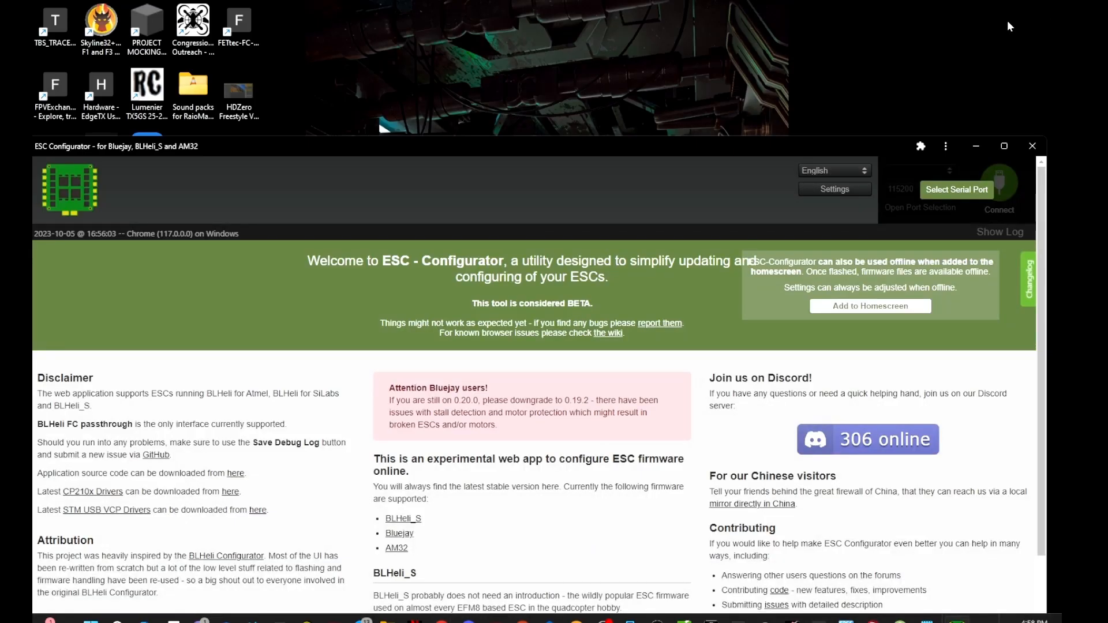
double_click(739, 140)
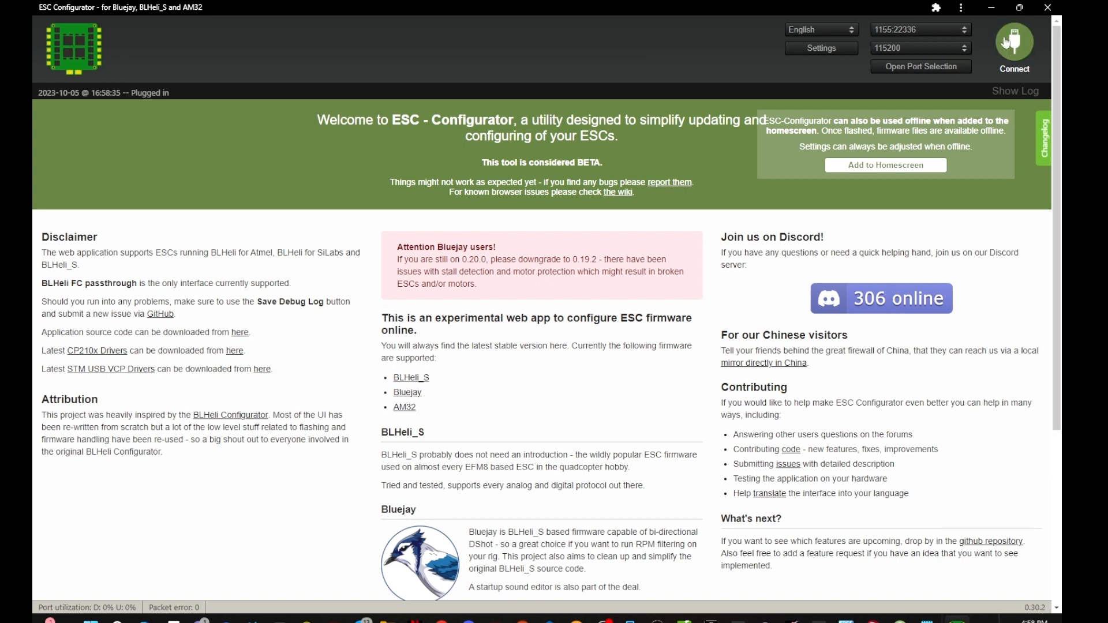
- Connect to the flight controller through STM32 Virtual COM Port (COM4) and read the settings of all four ESCs
left_click(902, 70)
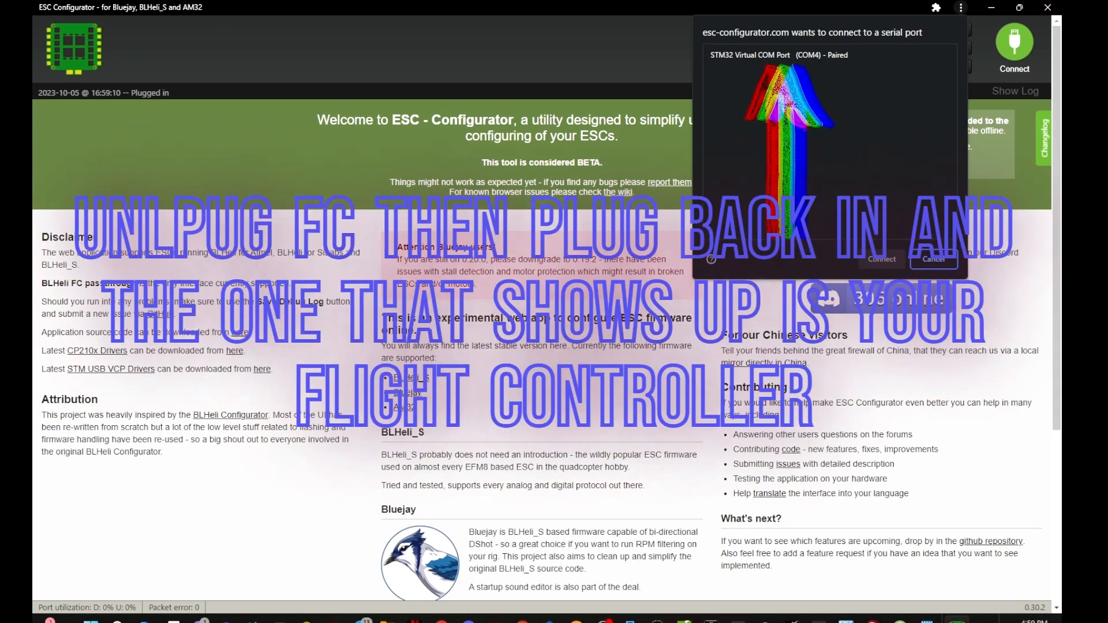
left_click(778, 56)
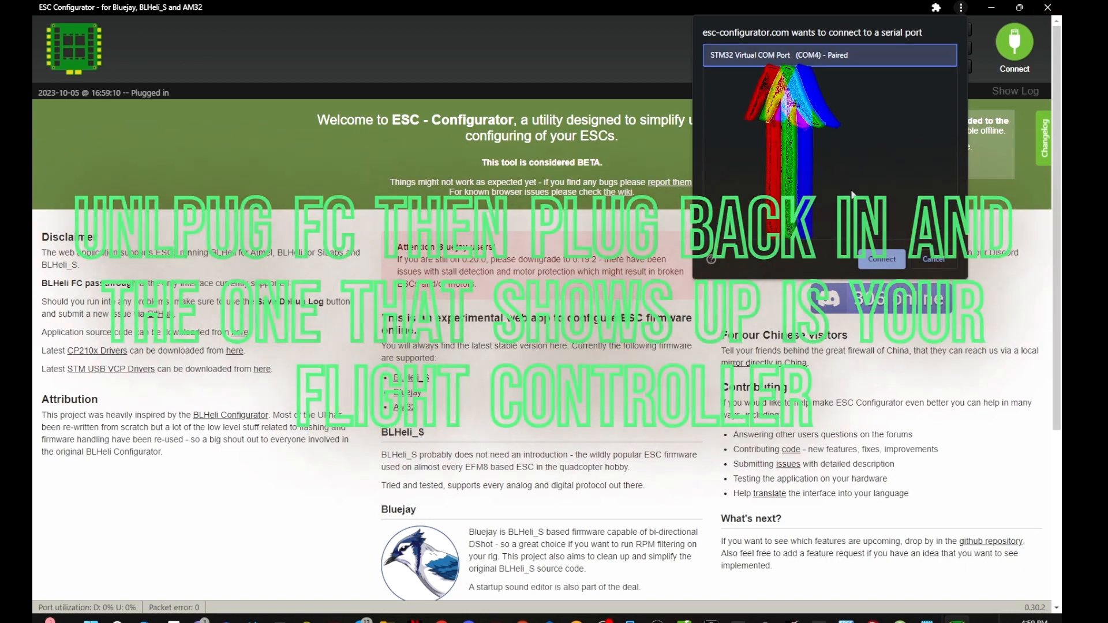
left_click(875, 260)
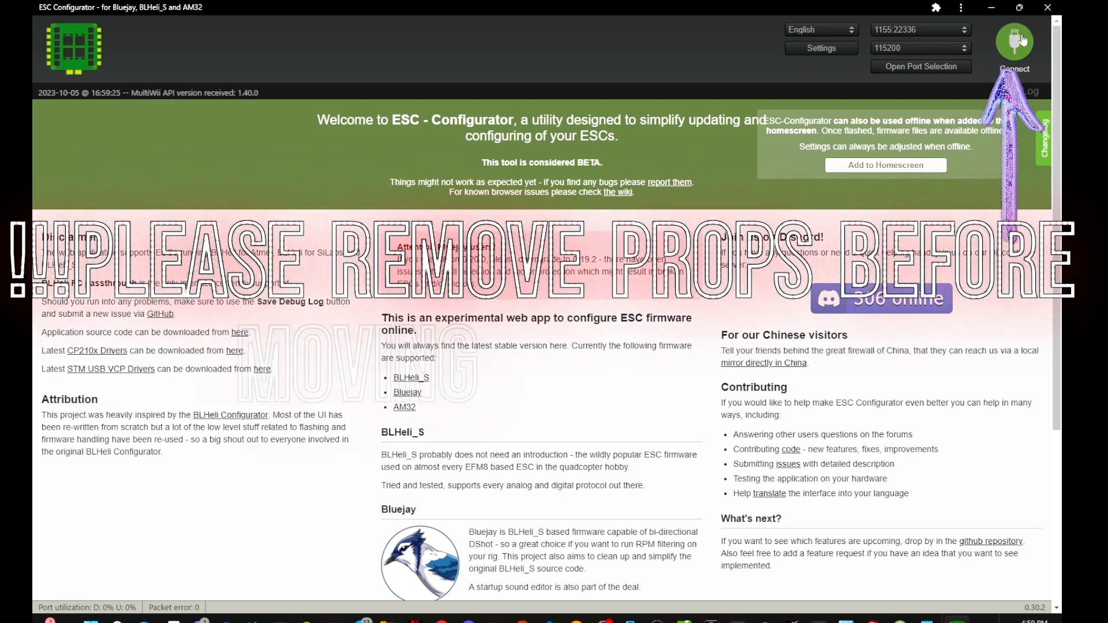
left_click(1020, 41)
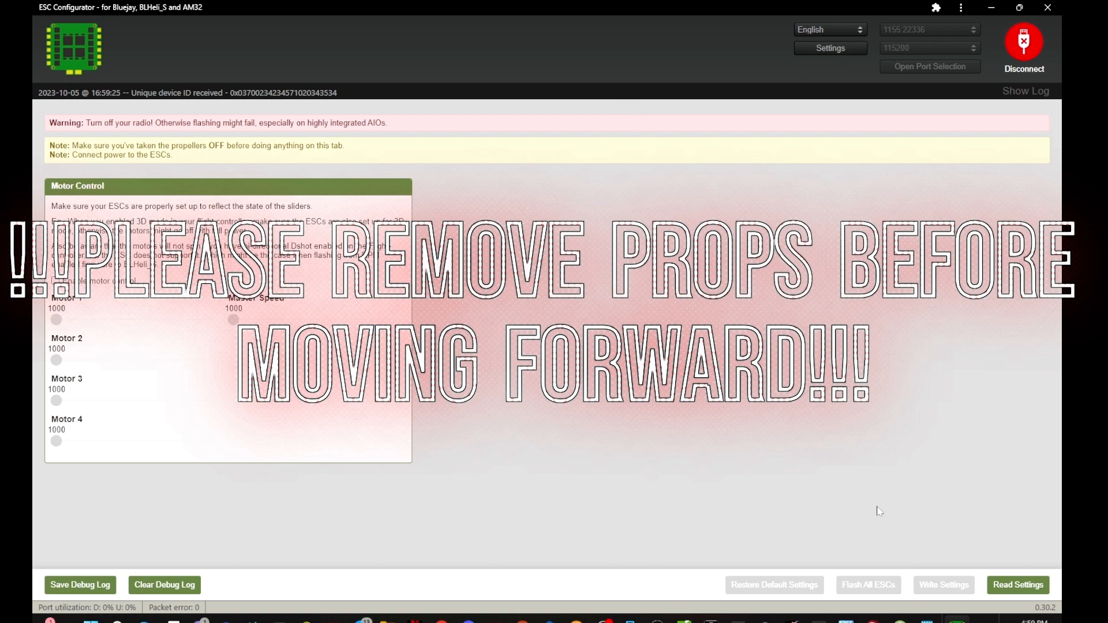
left_click(1011, 585)
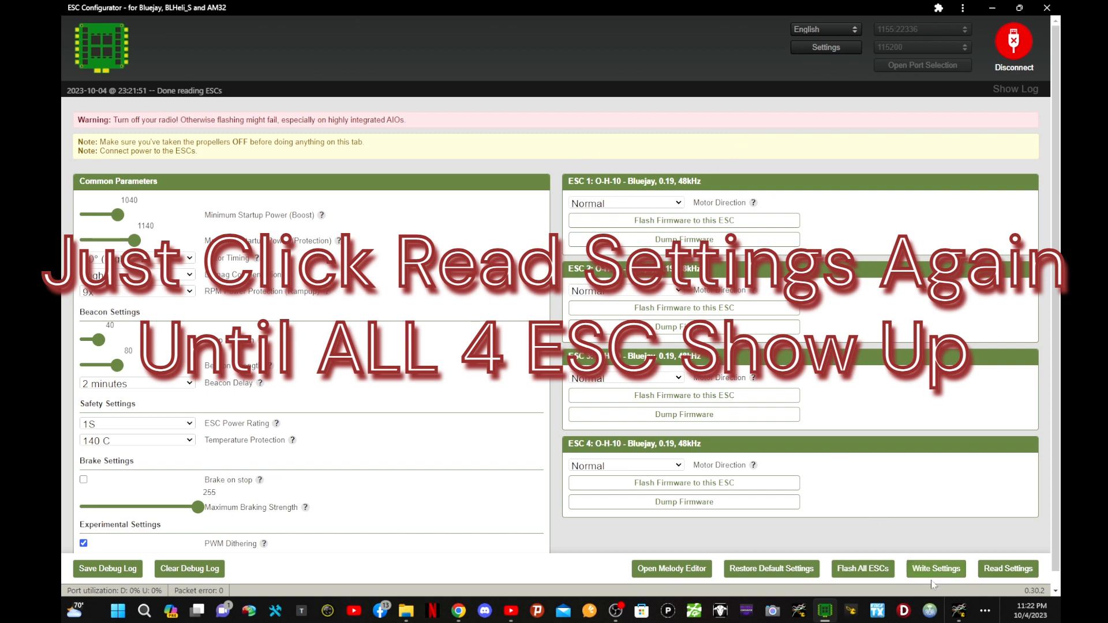
left_click(1032, 573)
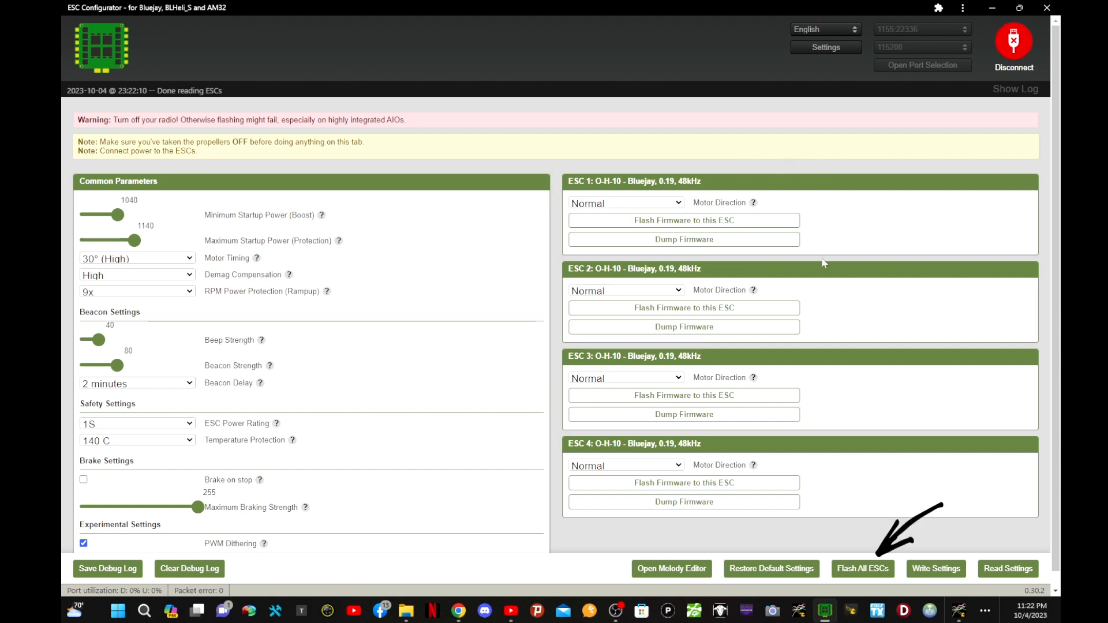
- Start flashing all ESCs and choose Bluejay firmware version v0.19.2 for the O-H-10 target
left_click(848, 570)
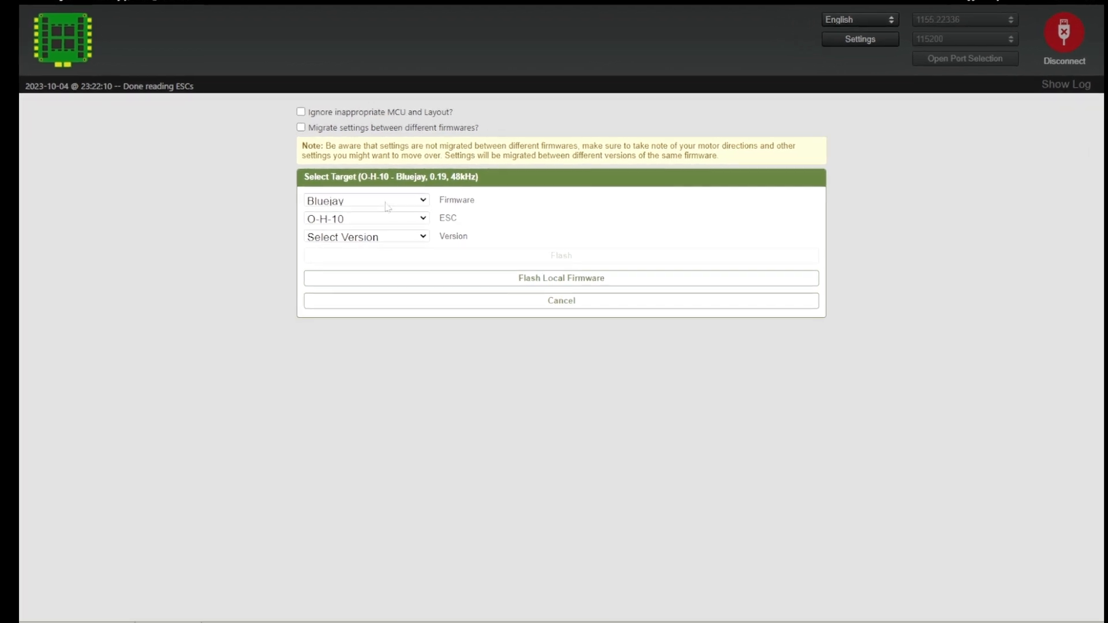
left_click(387, 202)
left_click(323, 214)
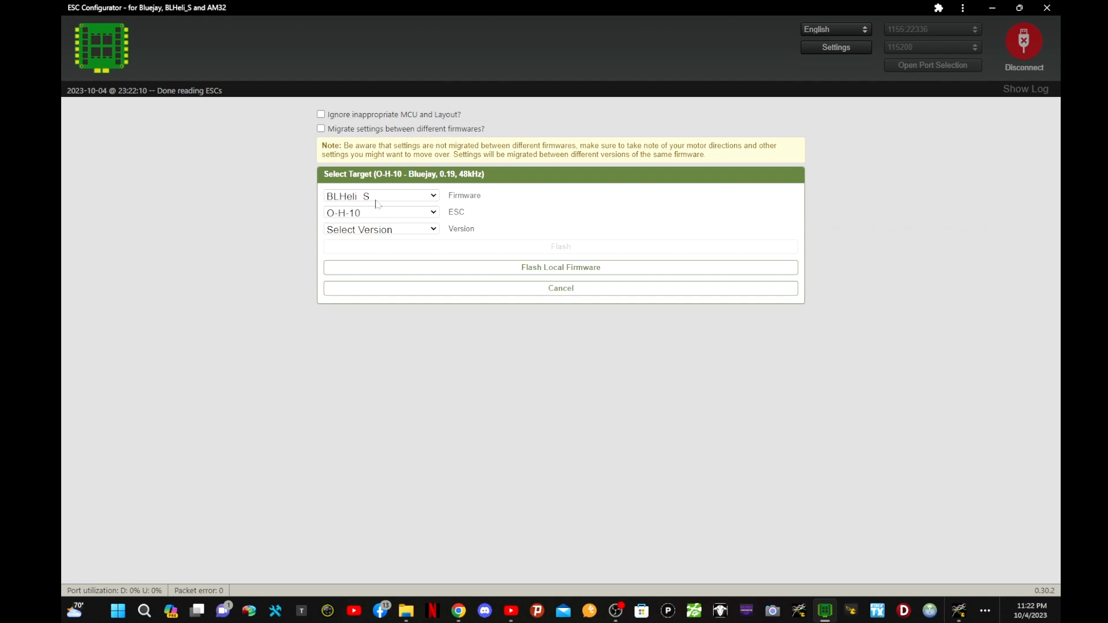
left_click(218, 360)
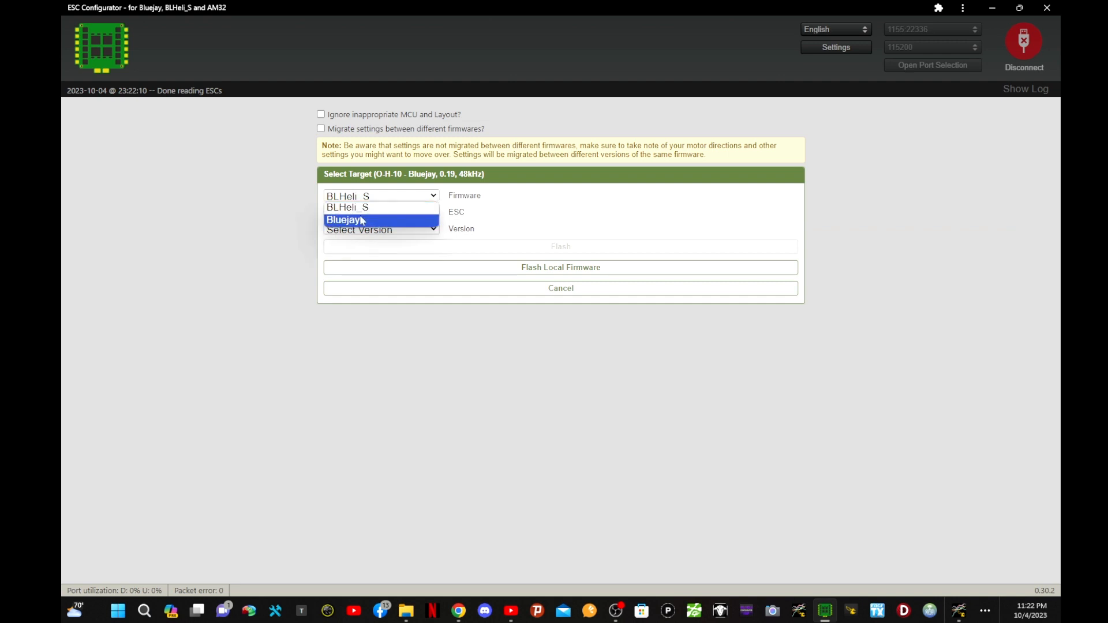
left_click(362, 220)
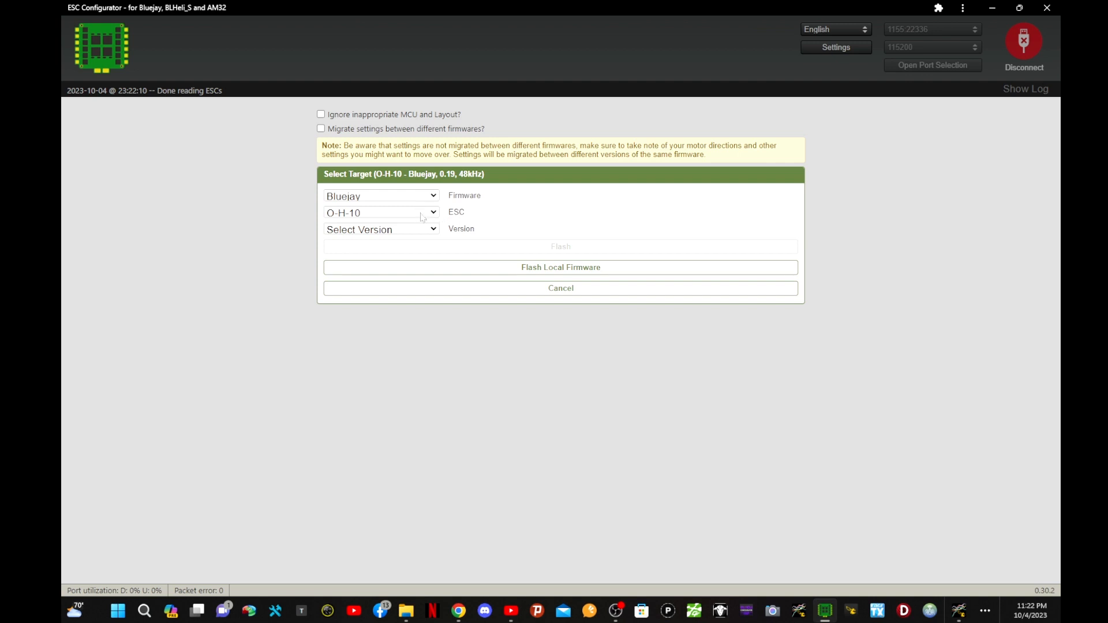
left_click(358, 231)
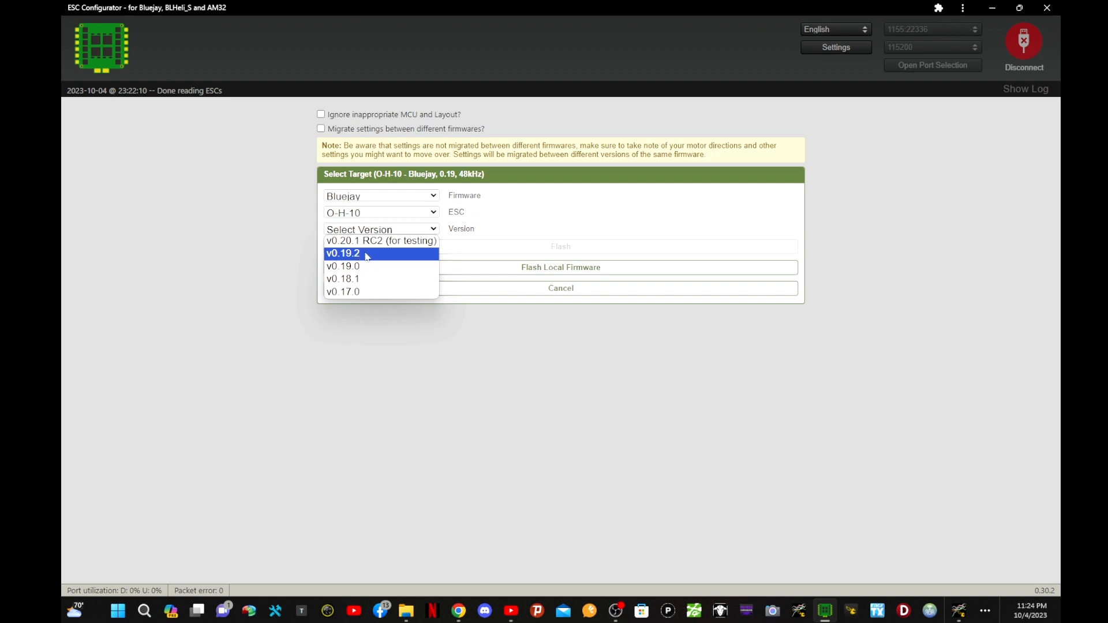
left_click(365, 254)
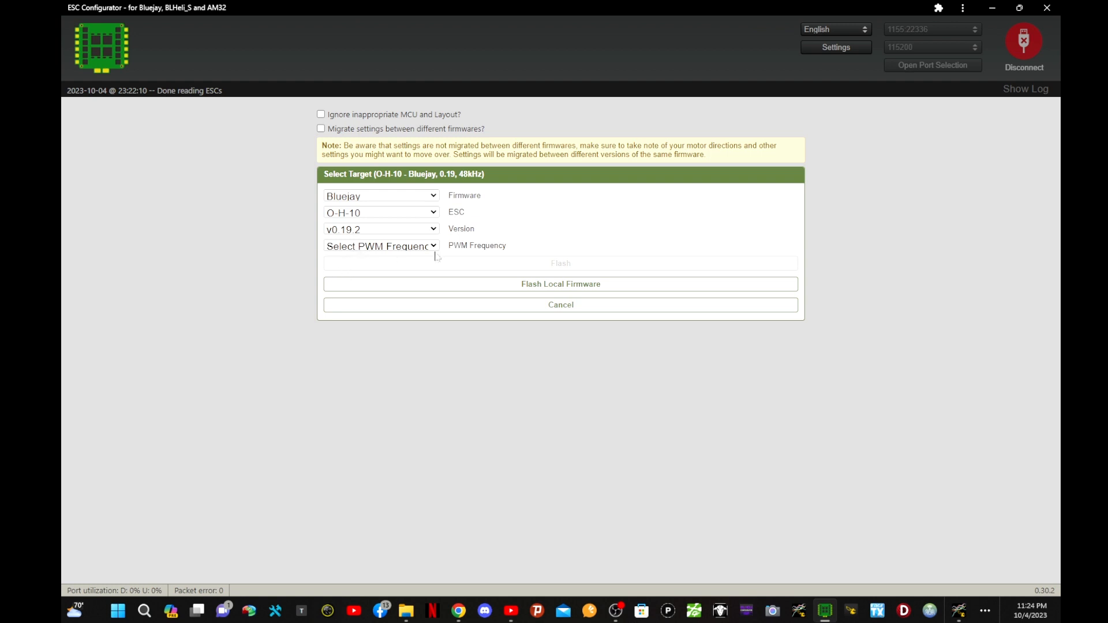
- Set the PWM frequency to 48 and flash the selected firmware to all ESCs
left_click(389, 248)
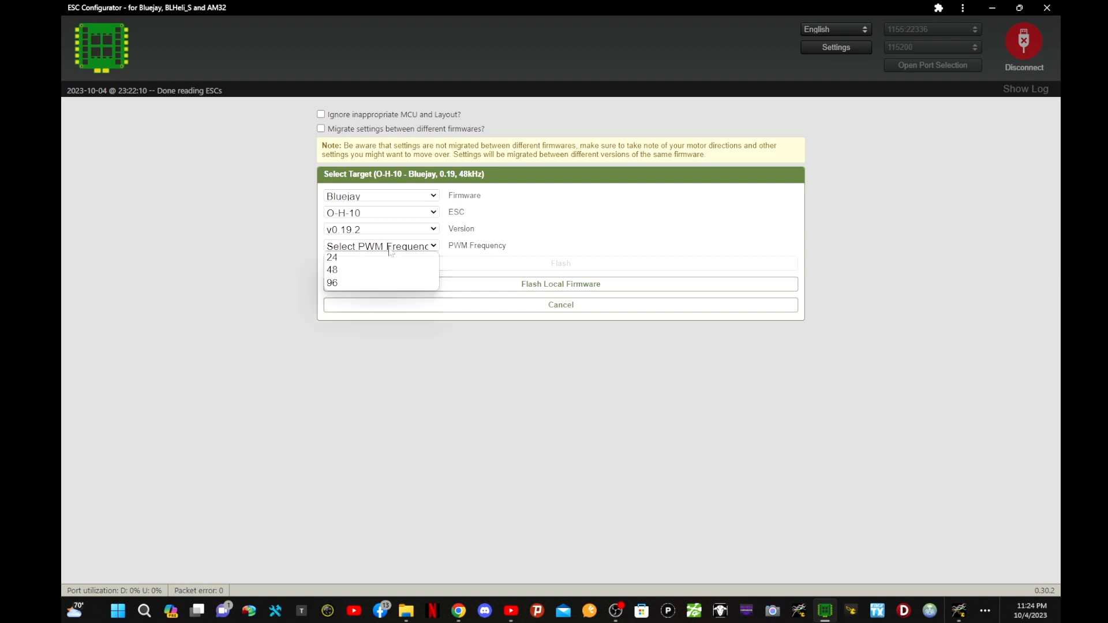
left_click(346, 271)
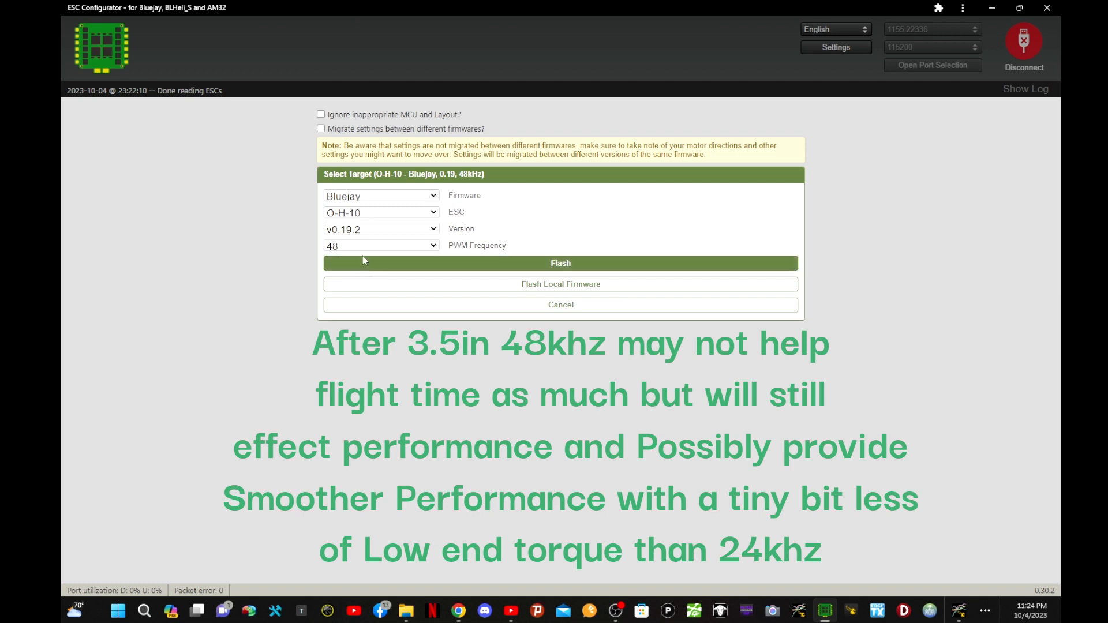
left_click(365, 246)
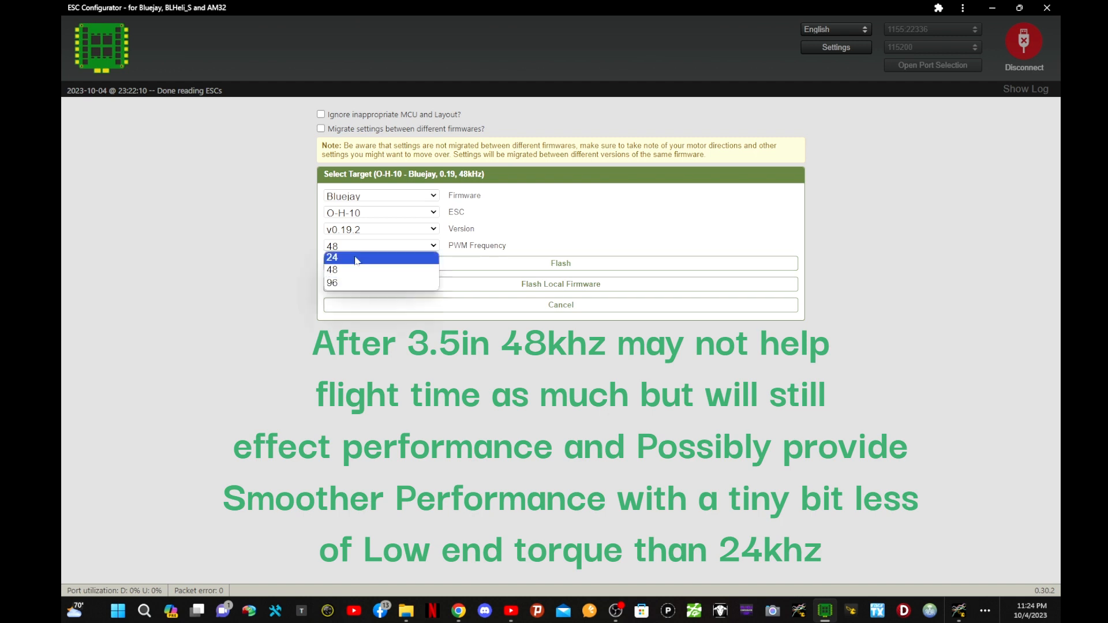
left_click(356, 258)
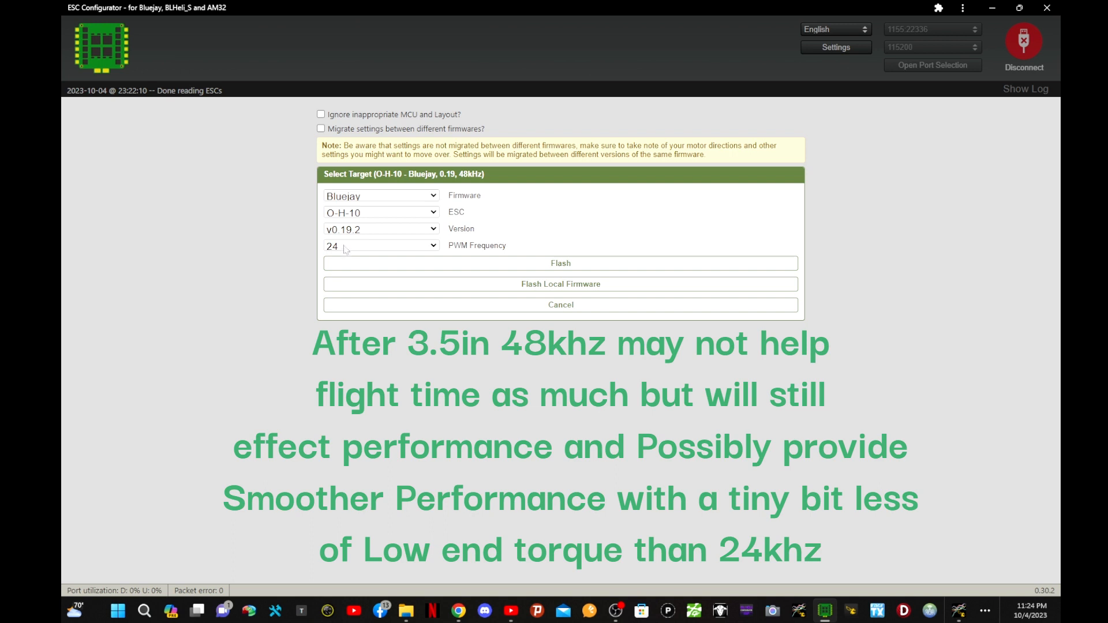
left_click(347, 247)
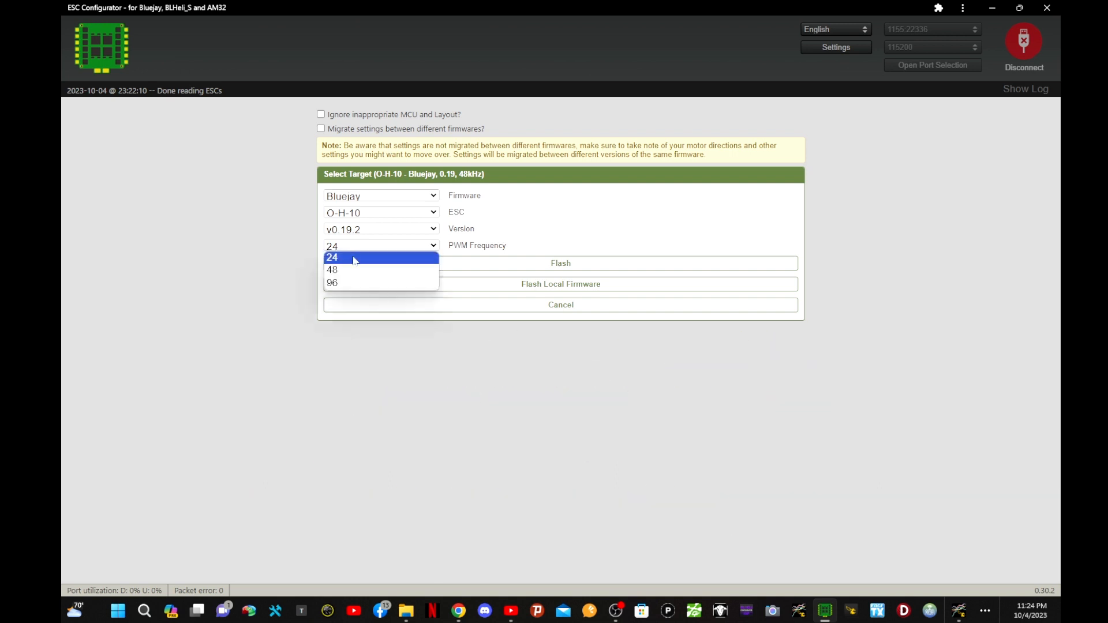
left_click(355, 270)
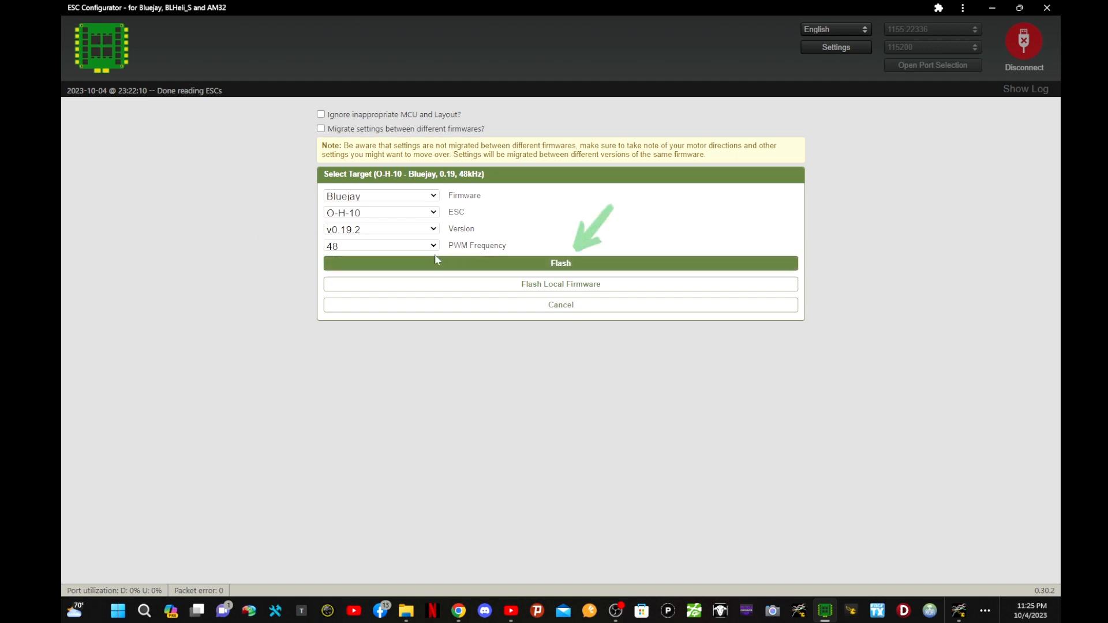
left_click(441, 268)
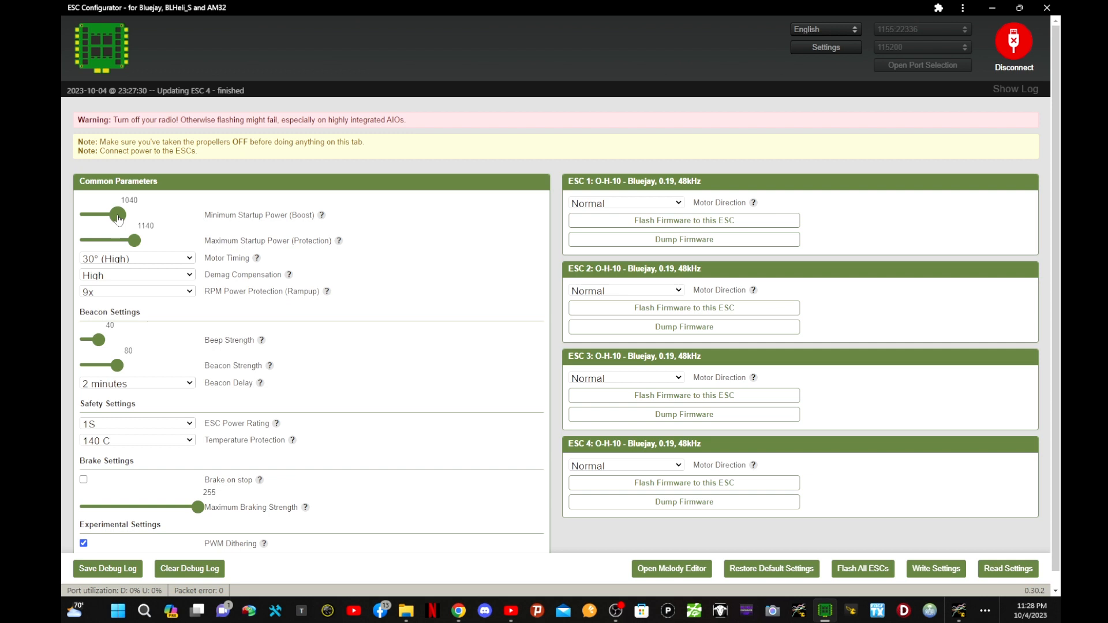
left_click_drag(118, 218, 118, 218)
mouse_move(338, 246)
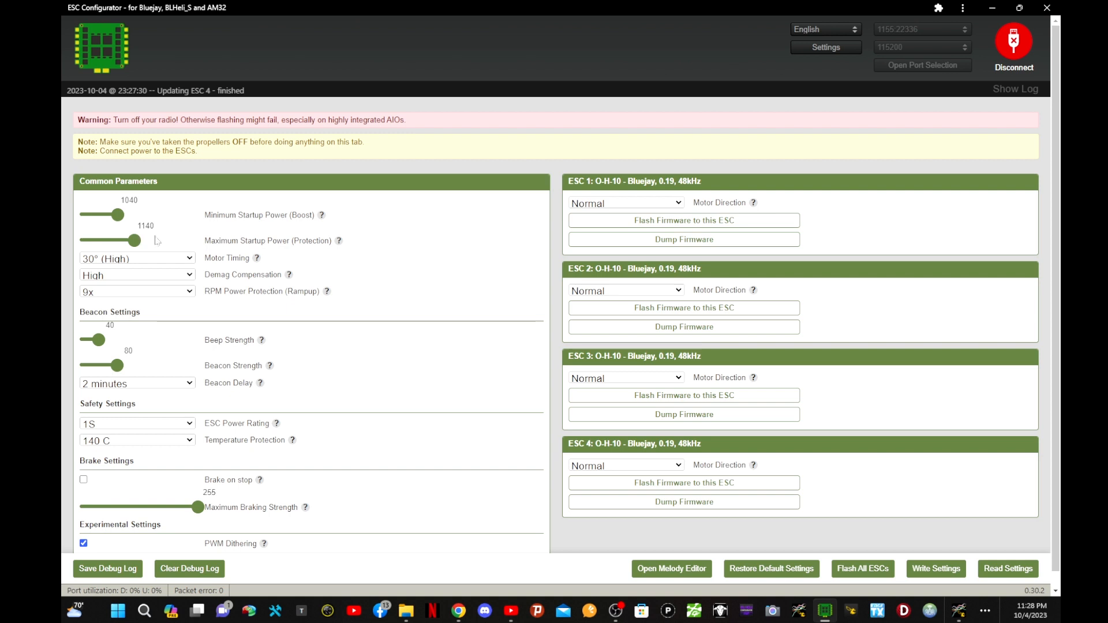
- Set the common motor timing to 22.5° (MediumHigh)
left_click(136, 264)
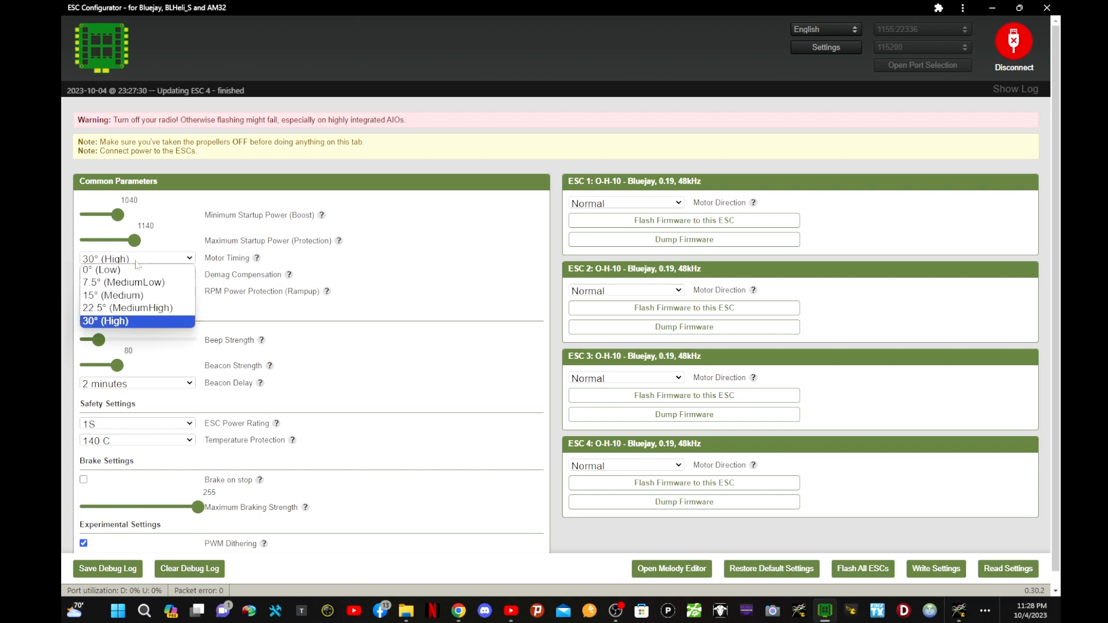
key("Up")
key("Return")
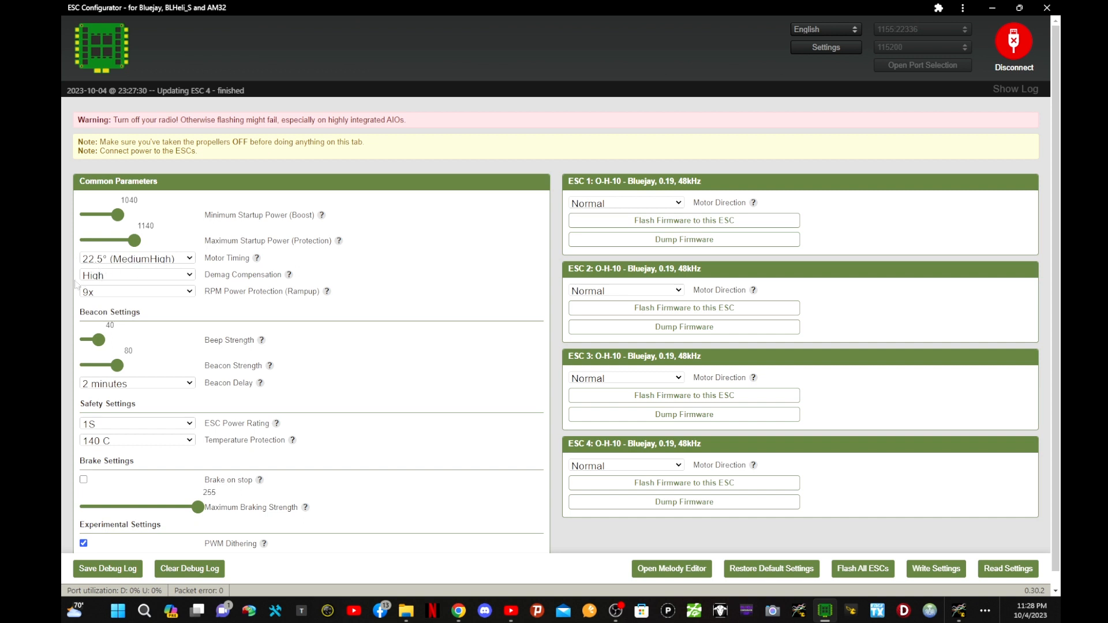
- Try motor timings of 30° (High) and 15° (Medium), and return the timing to 22.5° (MediumHigh)
left_click(154, 259)
left_click(156, 321)
left_click(148, 261)
left_click(149, 294)
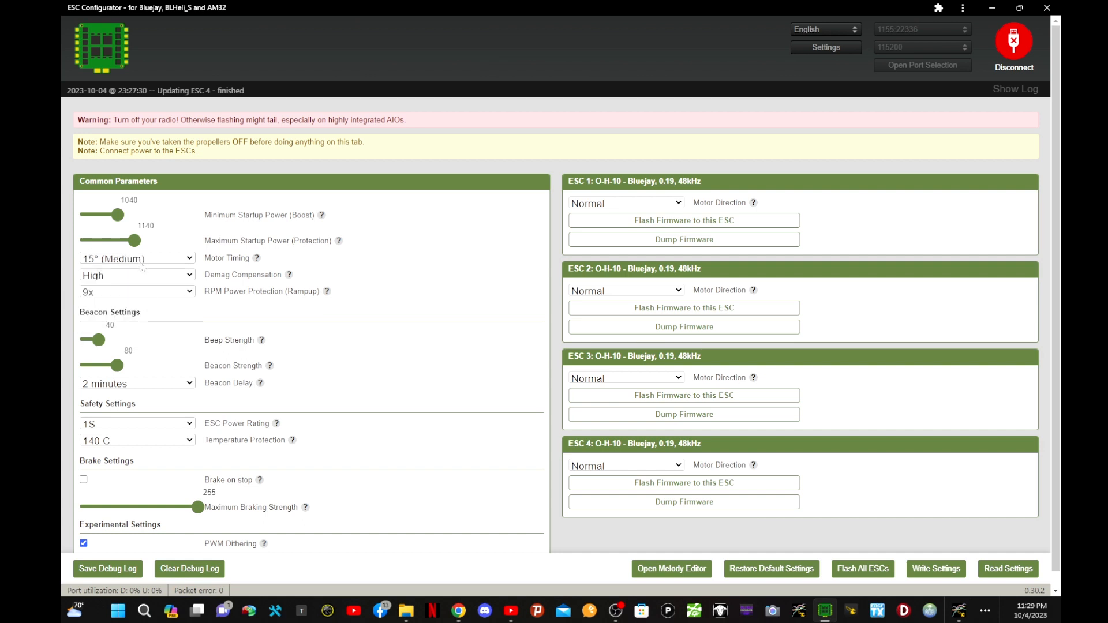
left_click(143, 261)
left_click(143, 305)
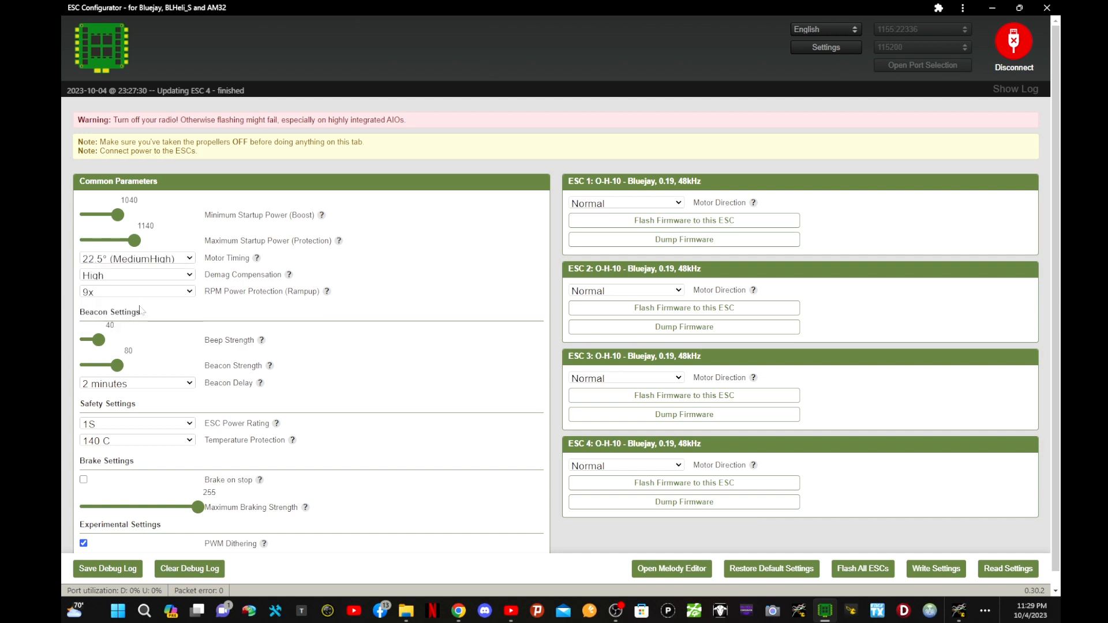
- Try a motor timing of 30° (High) and return it to 22.5° (MediumHigh)
left_click(155, 261)
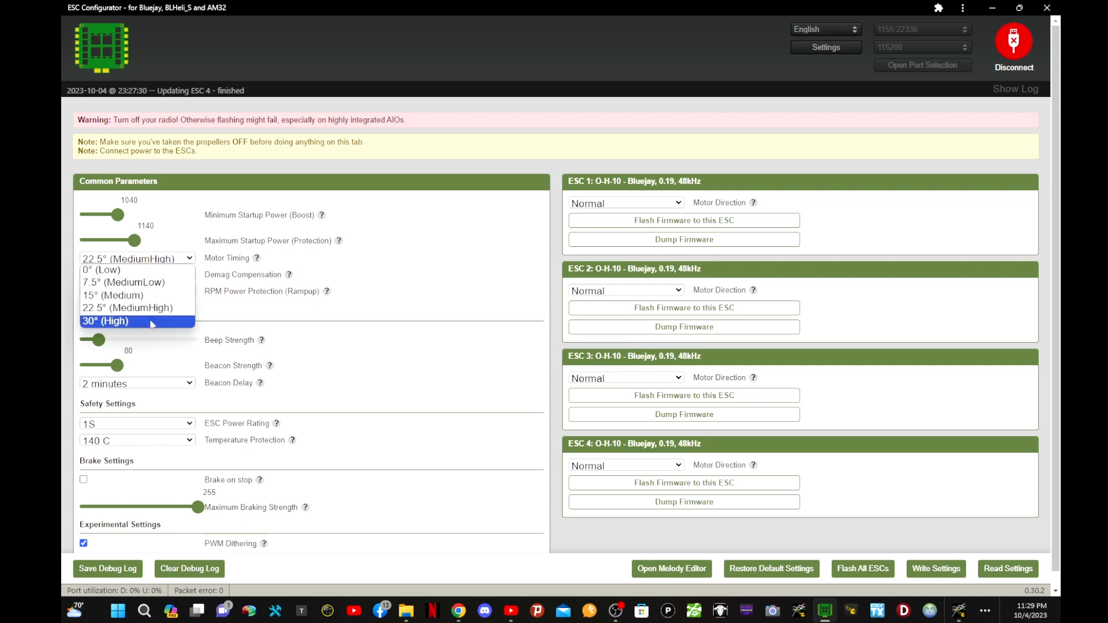
left_click(152, 321)
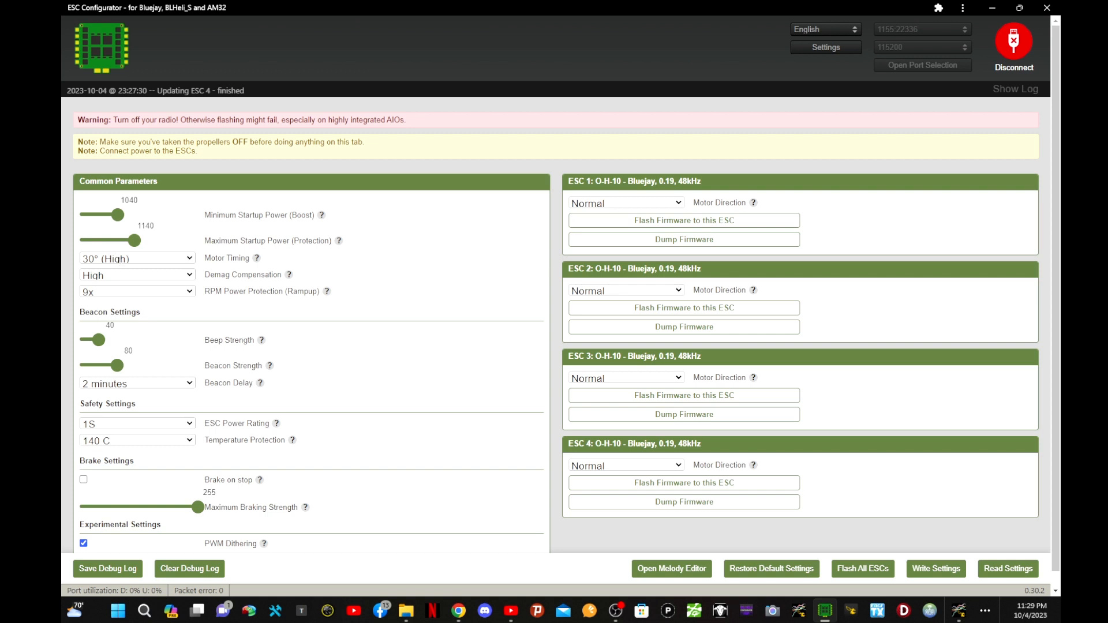
left_click(150, 259)
left_click(127, 307)
left_click(132, 263)
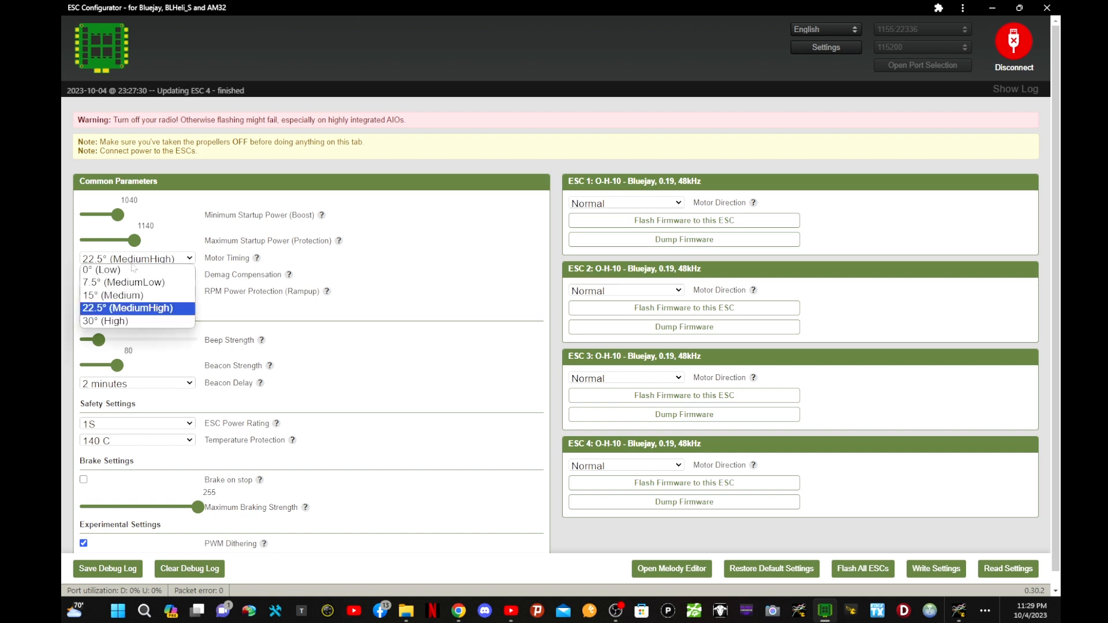
left_click(131, 307)
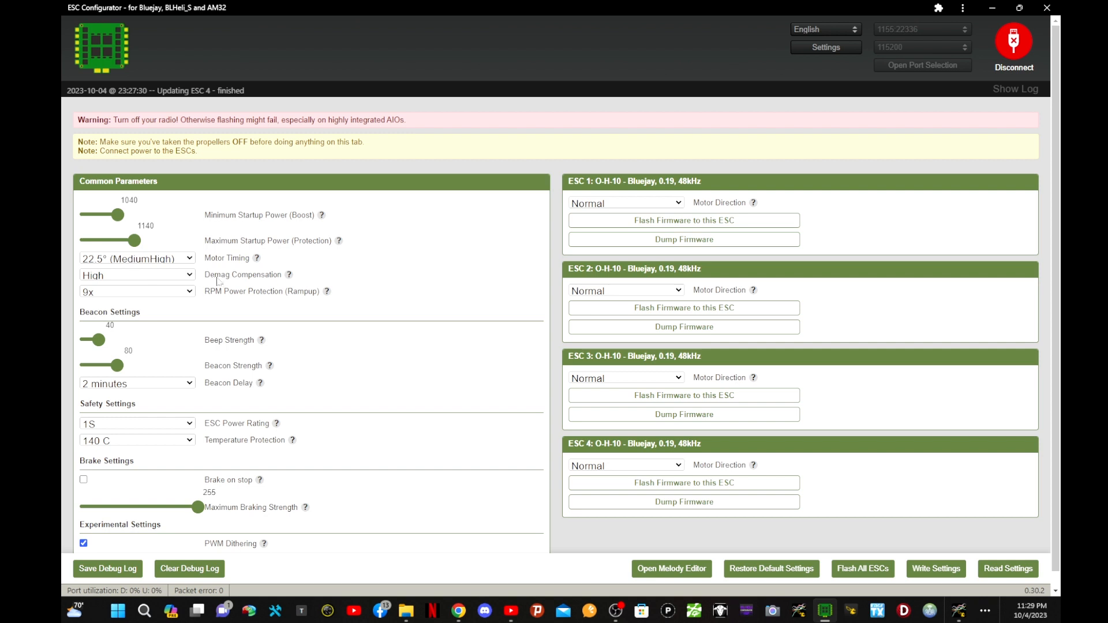
- Check the help for demag compensation and set it to Low
left_click(138, 279)
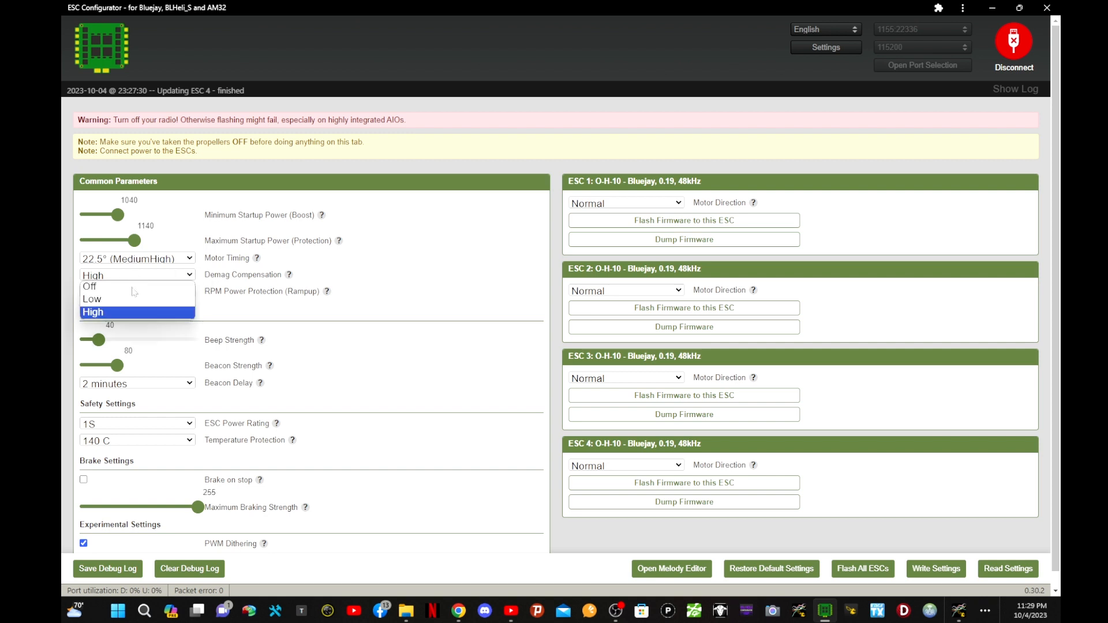
left_click(310, 272)
mouse_move(290, 282)
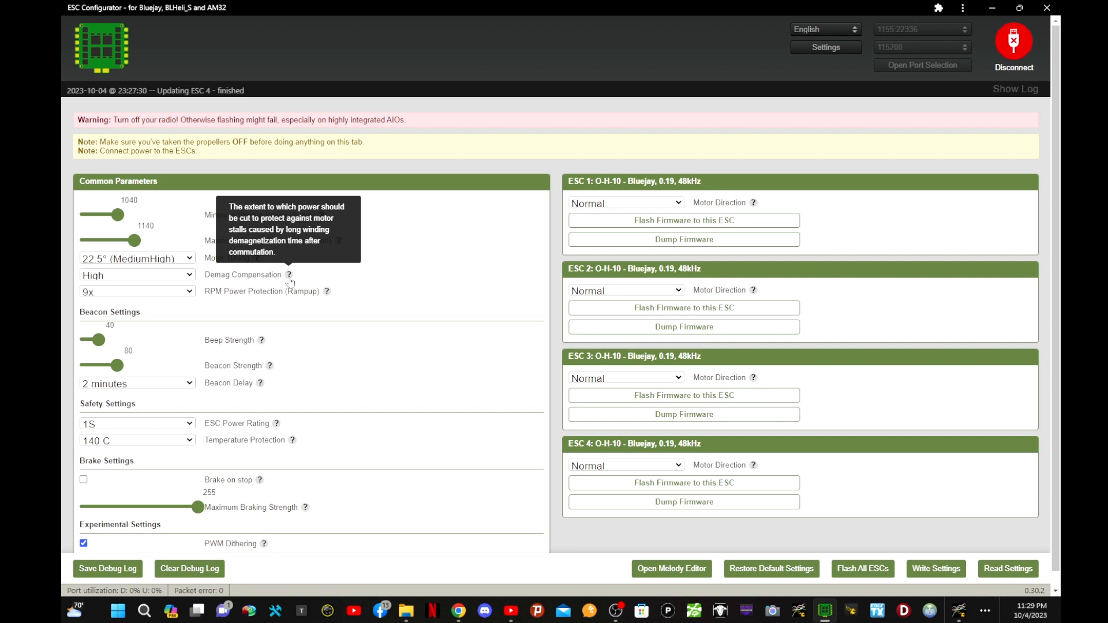
left_click(166, 277)
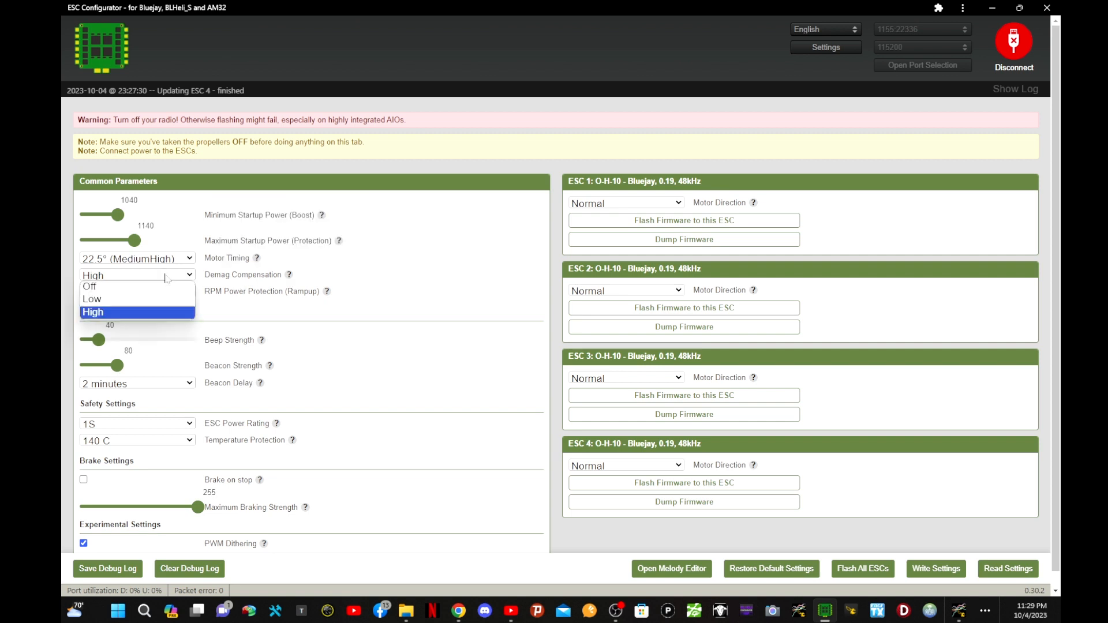
left_click(115, 300)
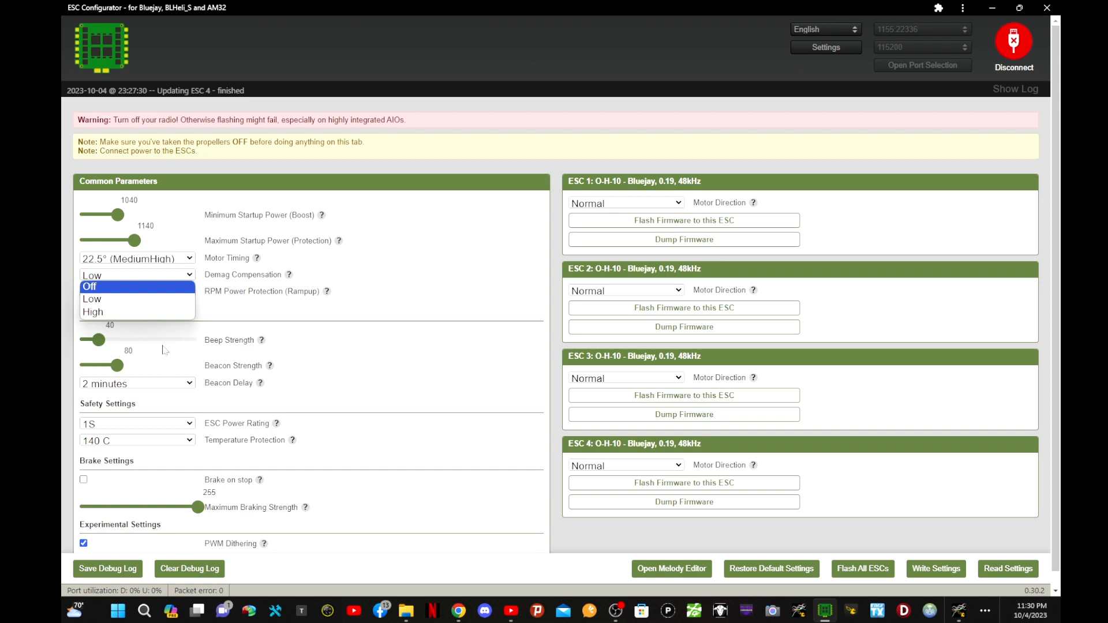
left_click(168, 299)
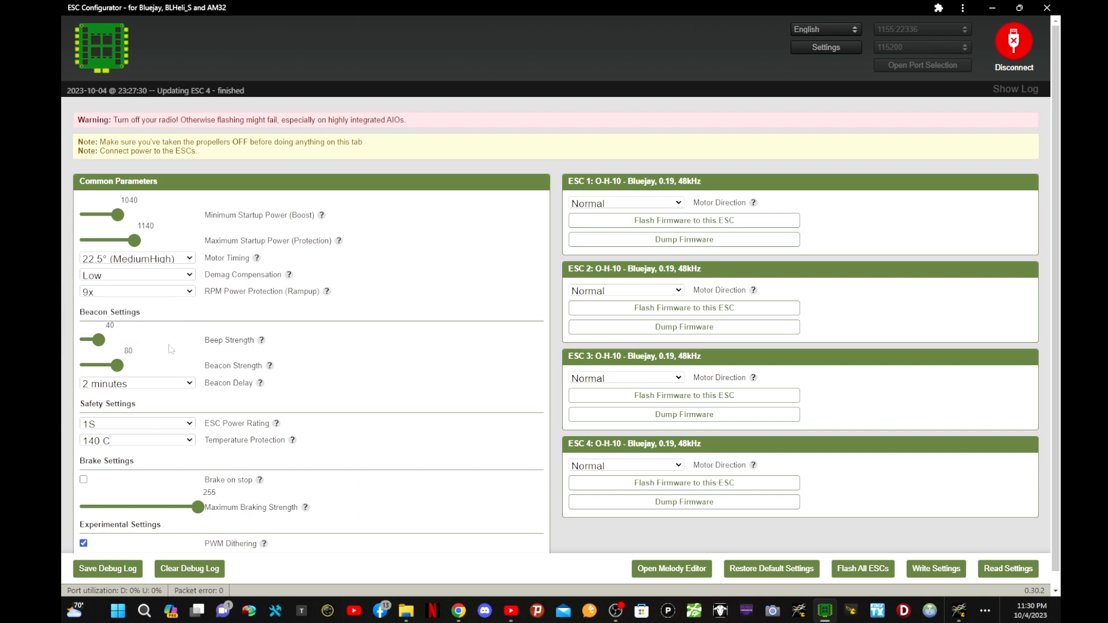
- Review the RPM power protection, beep strength and beacon strength settings, and keep the beacon delay at 2 minutes
scroll(171, 349, "down", 1)
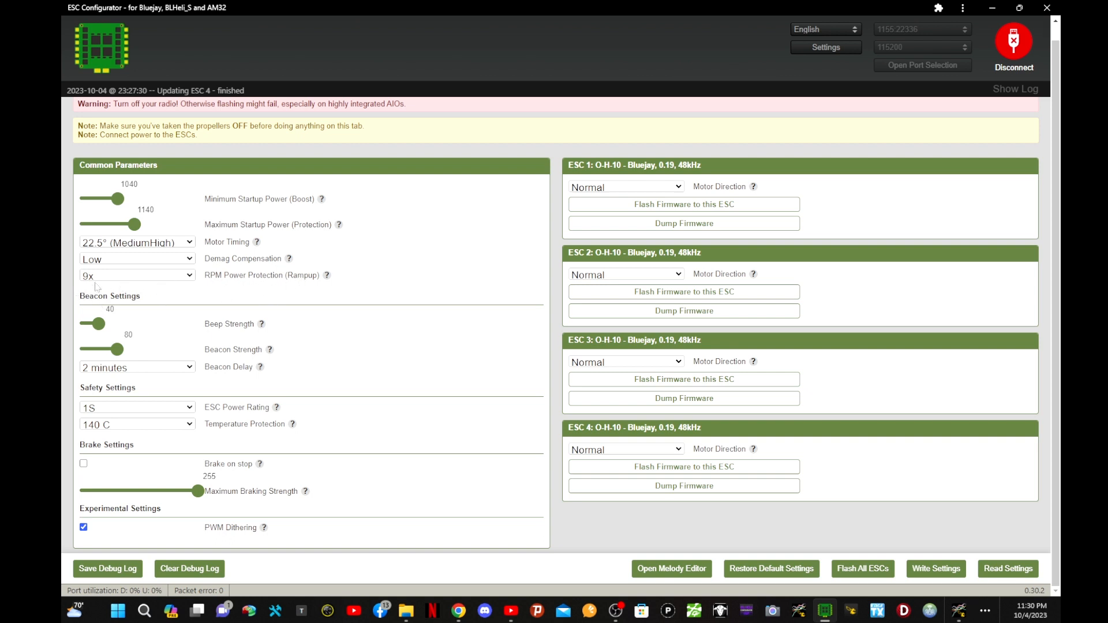
left_click(125, 280)
left_click(124, 280)
mouse_move(328, 280)
mouse_move(262, 326)
mouse_move(270, 350)
left_click(132, 368)
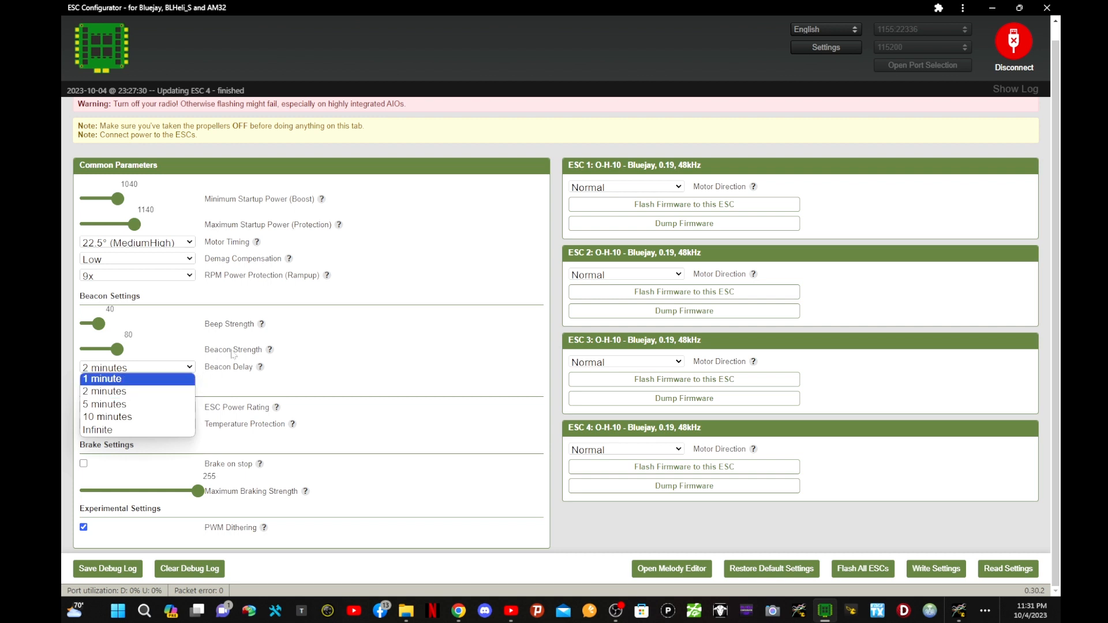
left_click(114, 392)
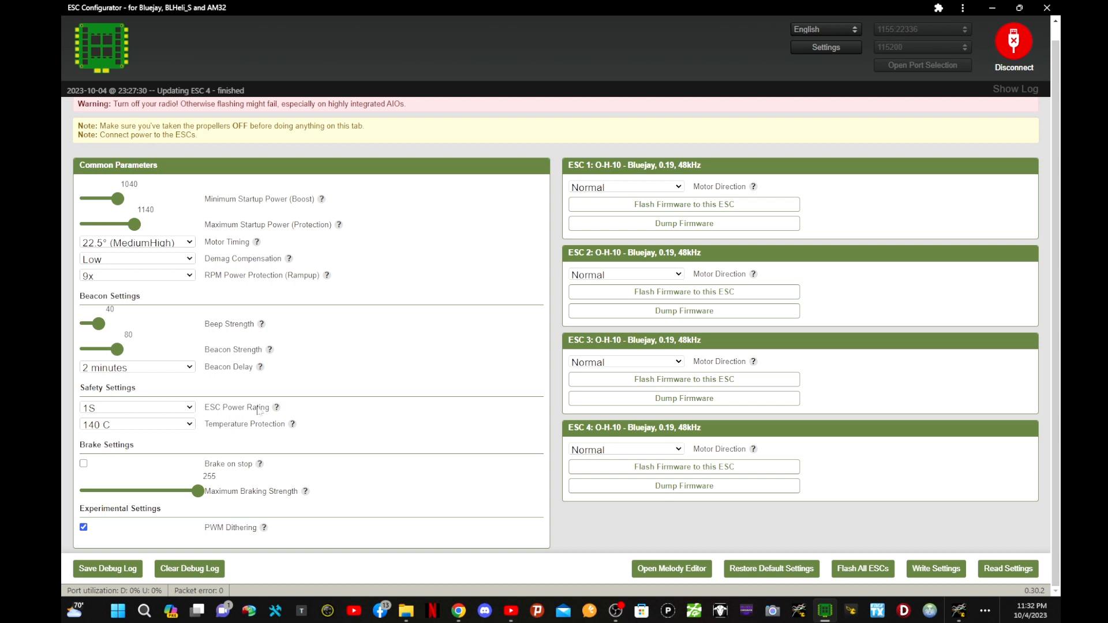
- Try the 2S+ ESC power rating and return it to 1S
left_click(166, 407)
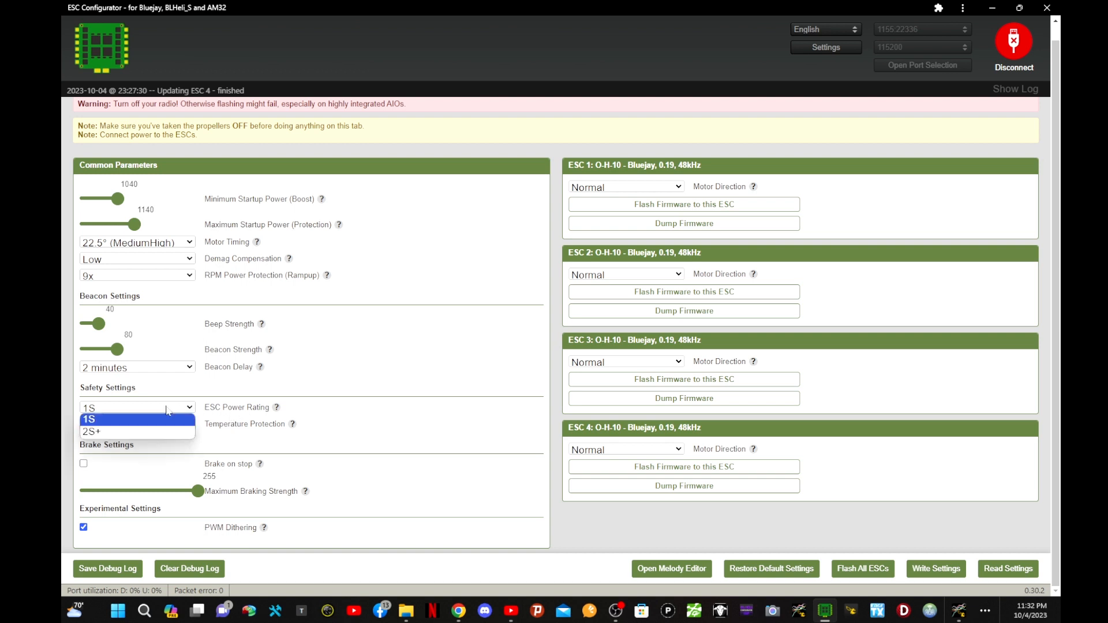
left_click(115, 417)
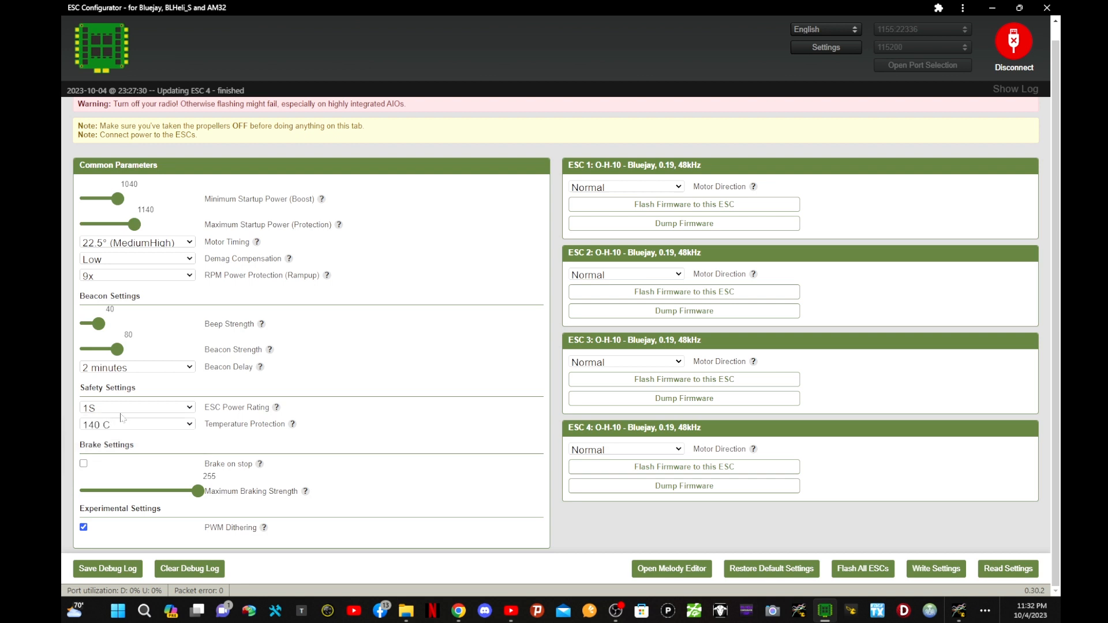
left_click(121, 412)
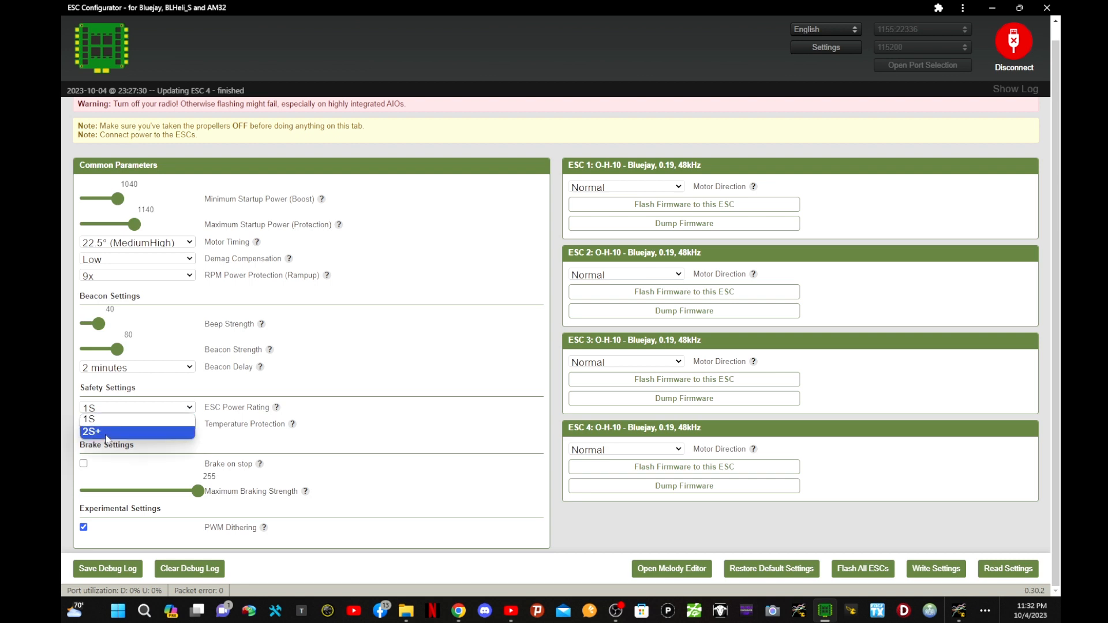
left_click(110, 432)
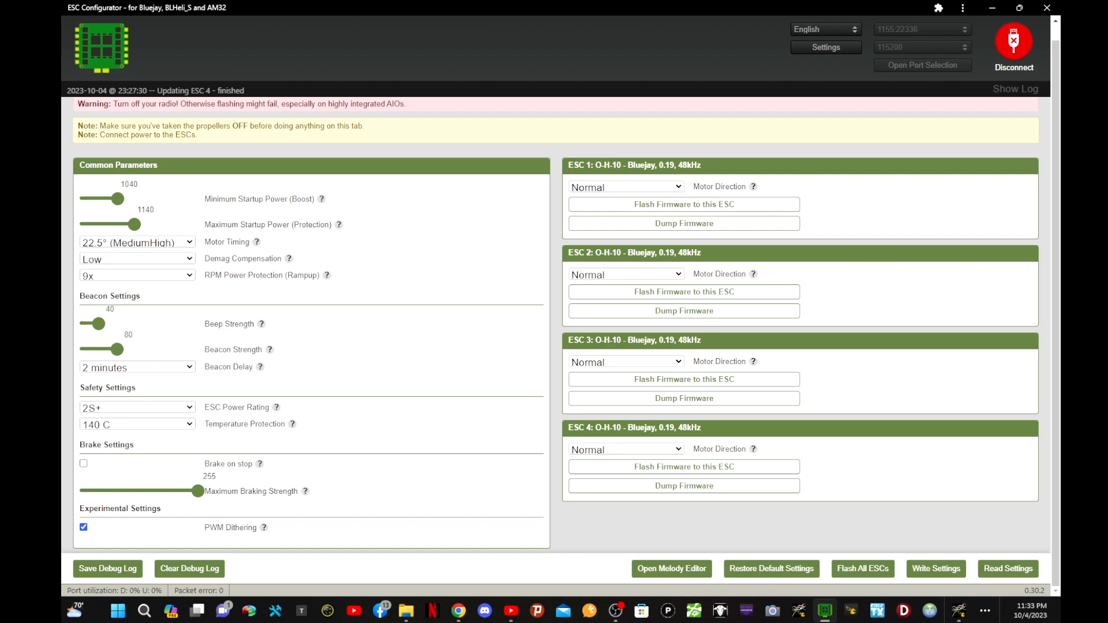
left_click(132, 414)
left_click(105, 430)
- Examine the temperature protection options and the help for temperature protection, maximum braking strength and PWM dithering
left_click(185, 429)
left_click(185, 428)
mouse_move(293, 431)
mouse_move(306, 494)
mouse_move(265, 529)
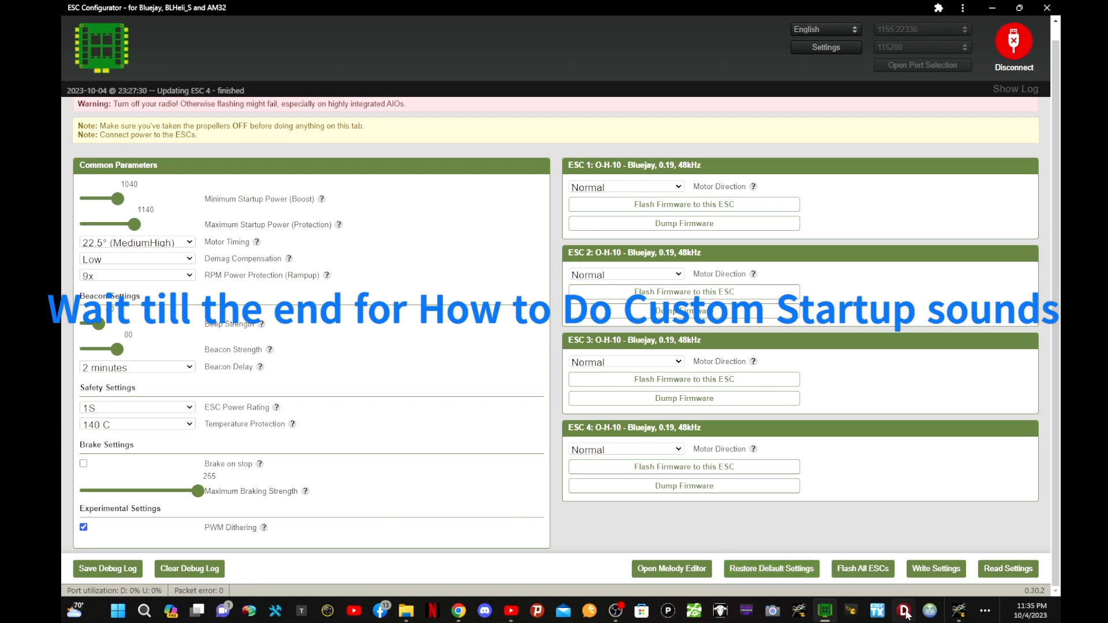
- Write the common settings to all ESCs, and reconnect to read them back until all four ESCs are listed
left_click(952, 570)
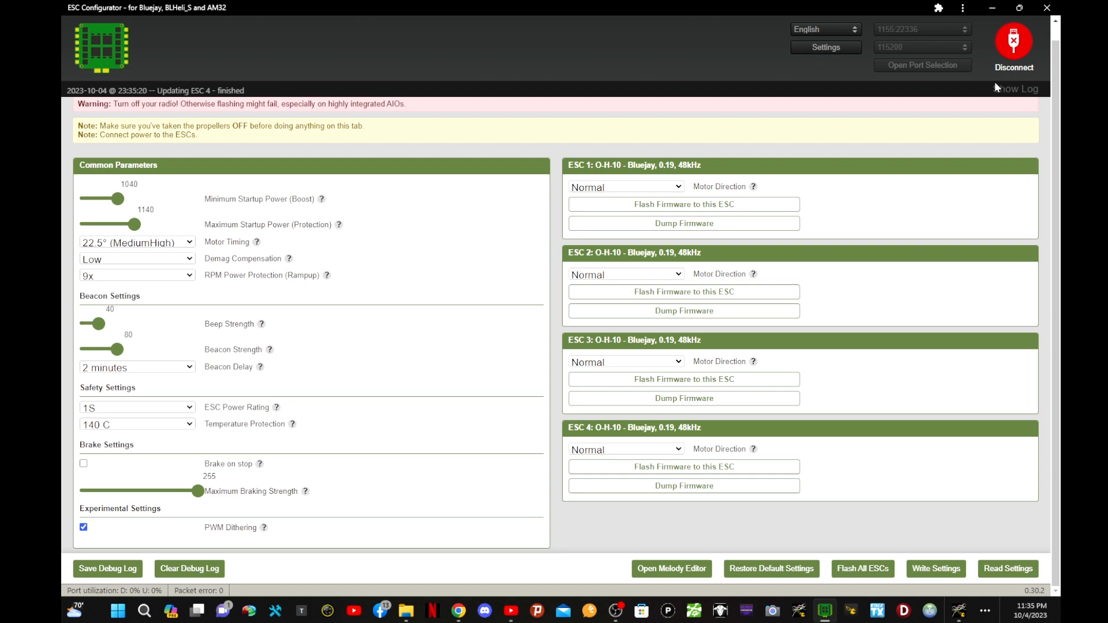
left_click(1006, 49)
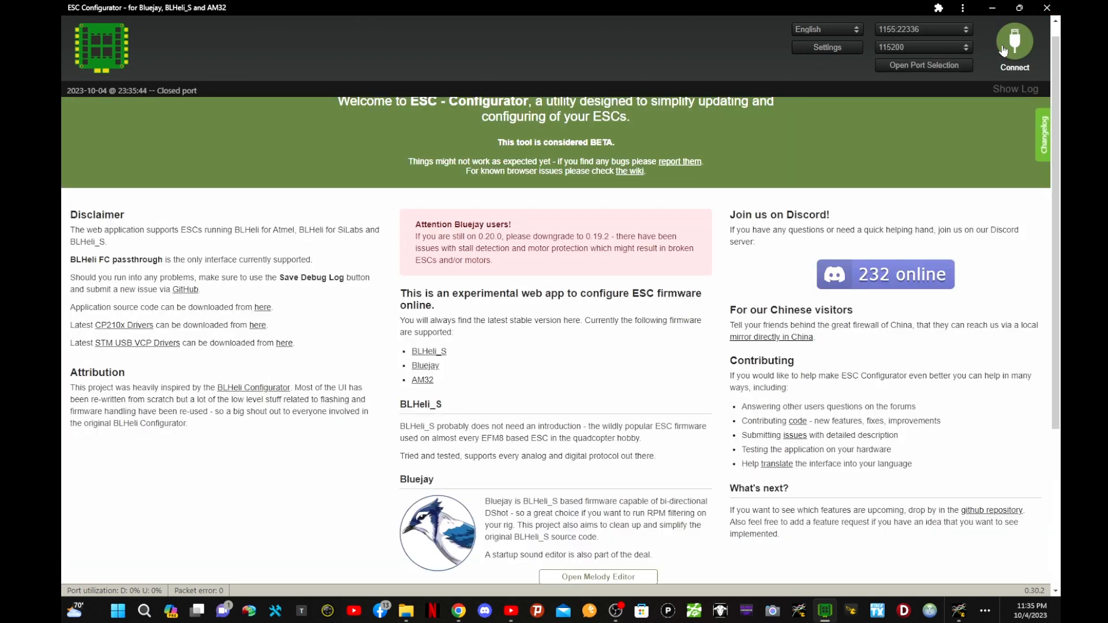
left_click(1019, 53)
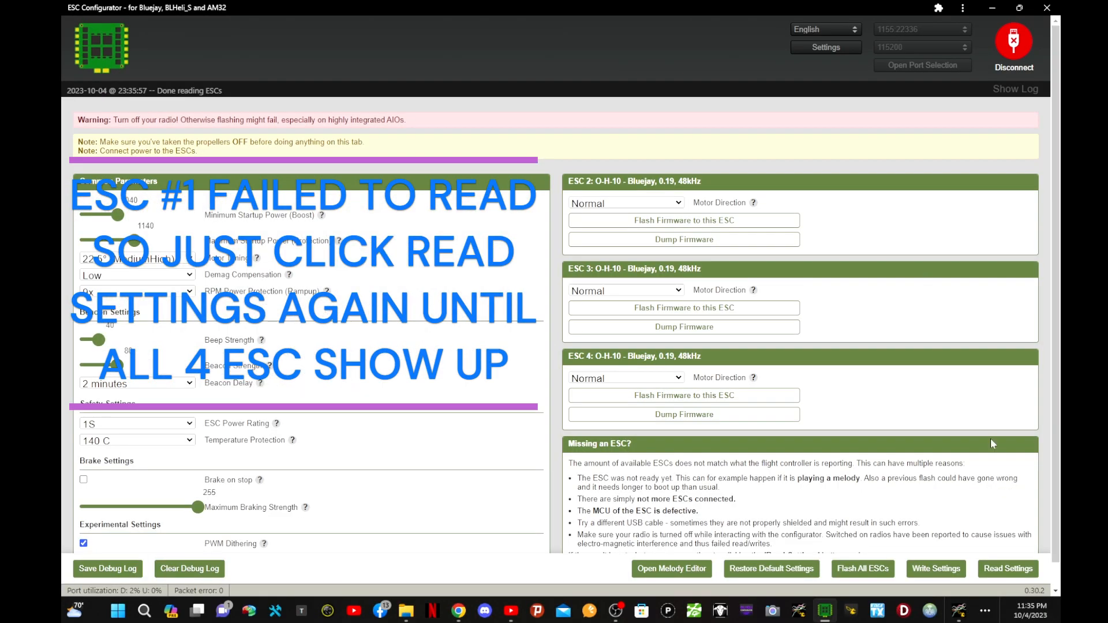
scroll(960, 466, "down", 1)
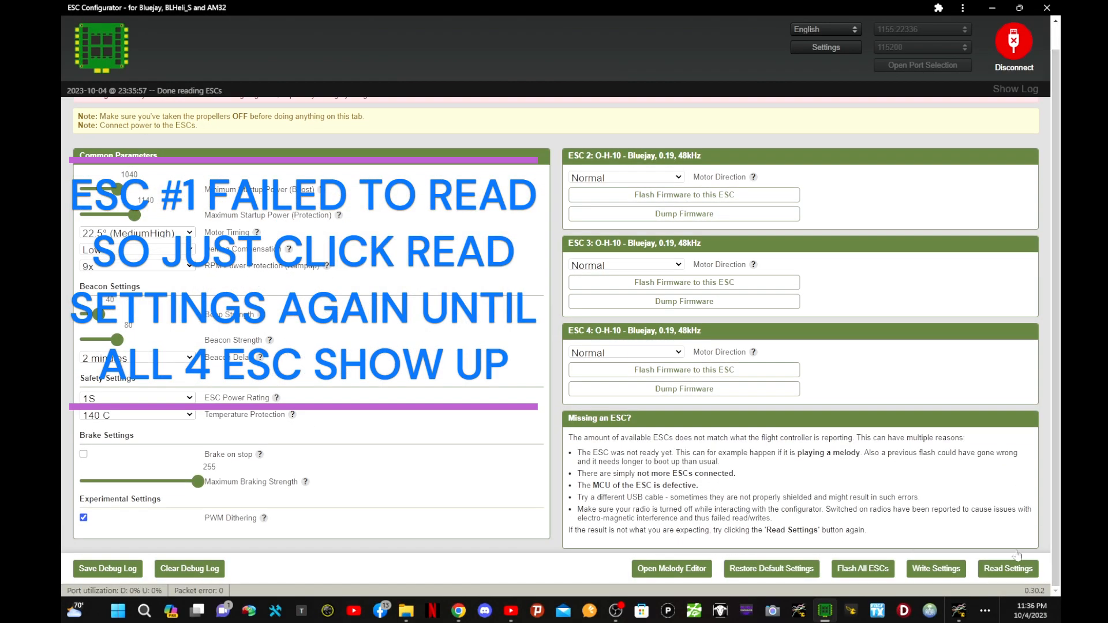
left_click(1005, 570)
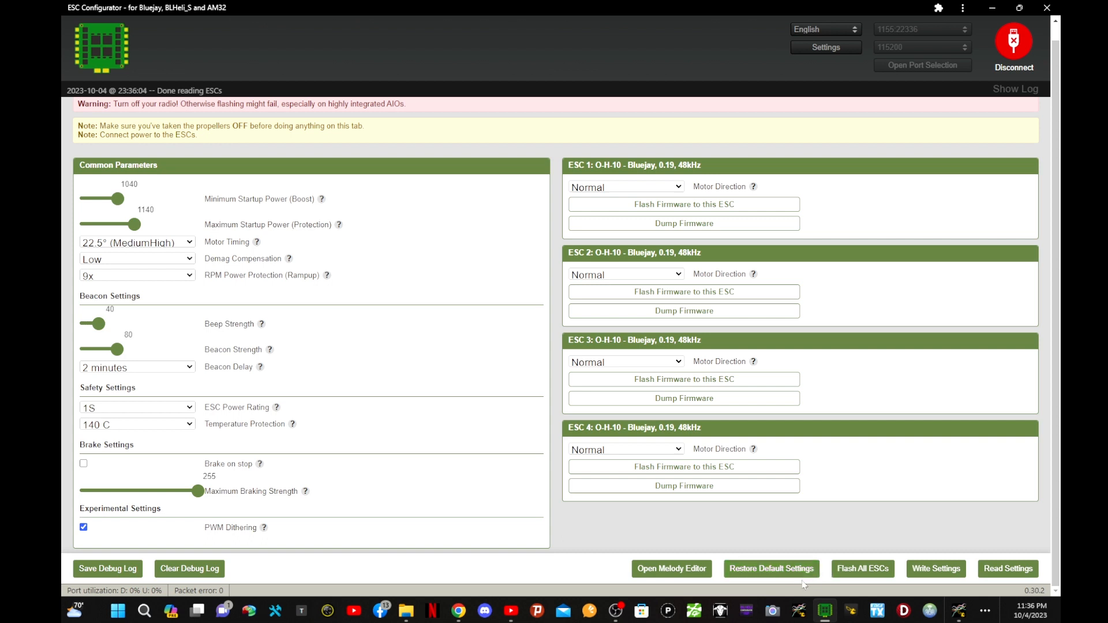
- Open the melody editor and compare separate ESC melodies with synchronized ones, leaving melody synchronization enabled
left_click(640, 569)
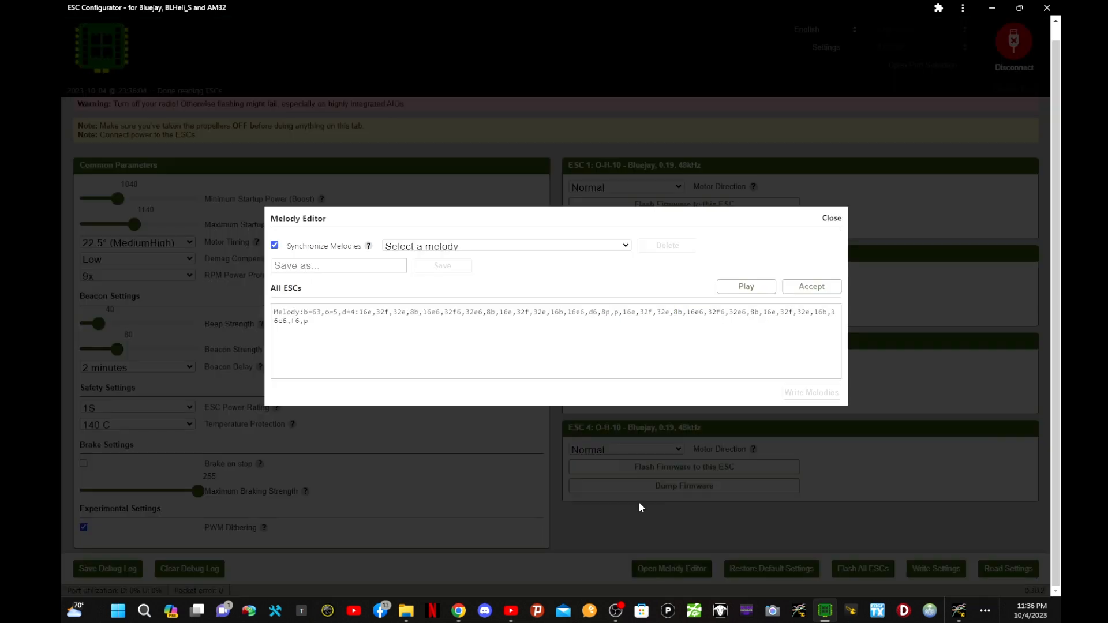
left_click(275, 246)
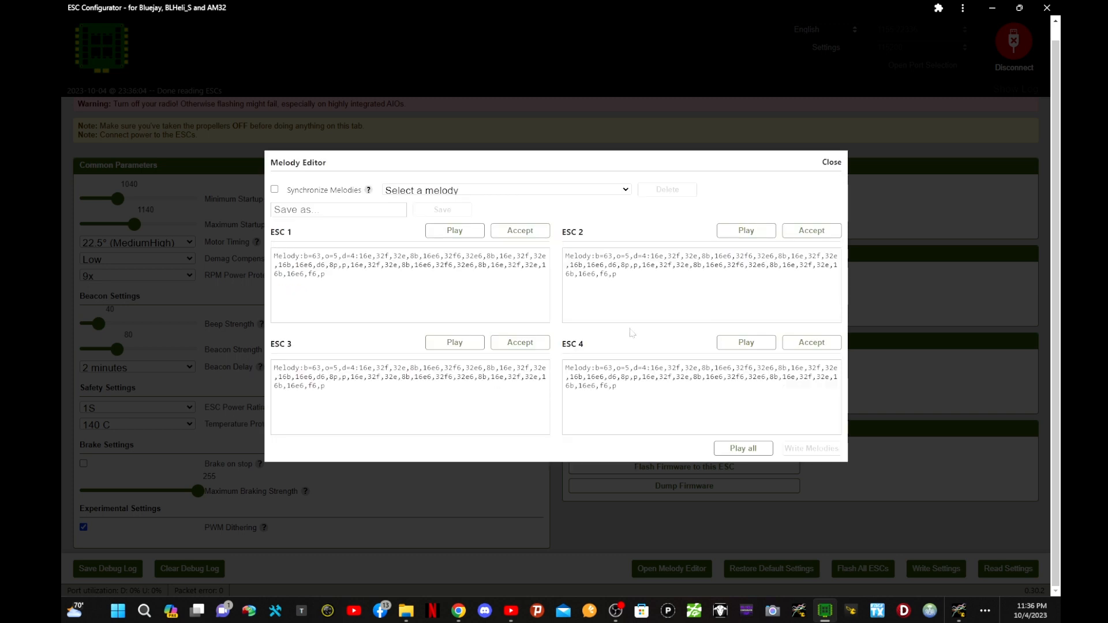
left_click(275, 190)
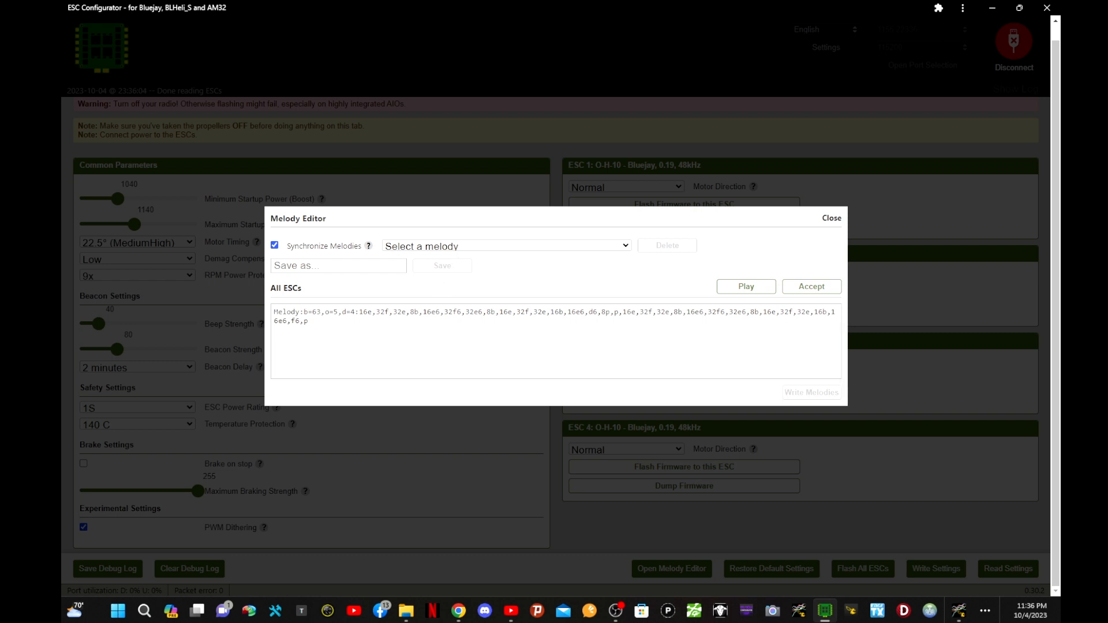
left_click(274, 246)
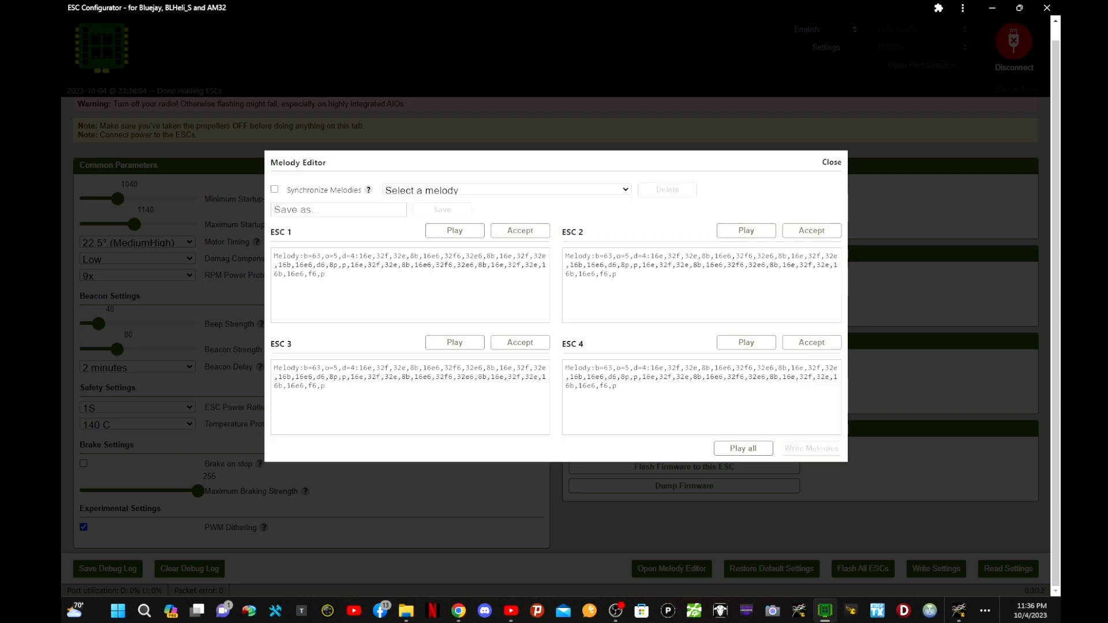
left_click(280, 195)
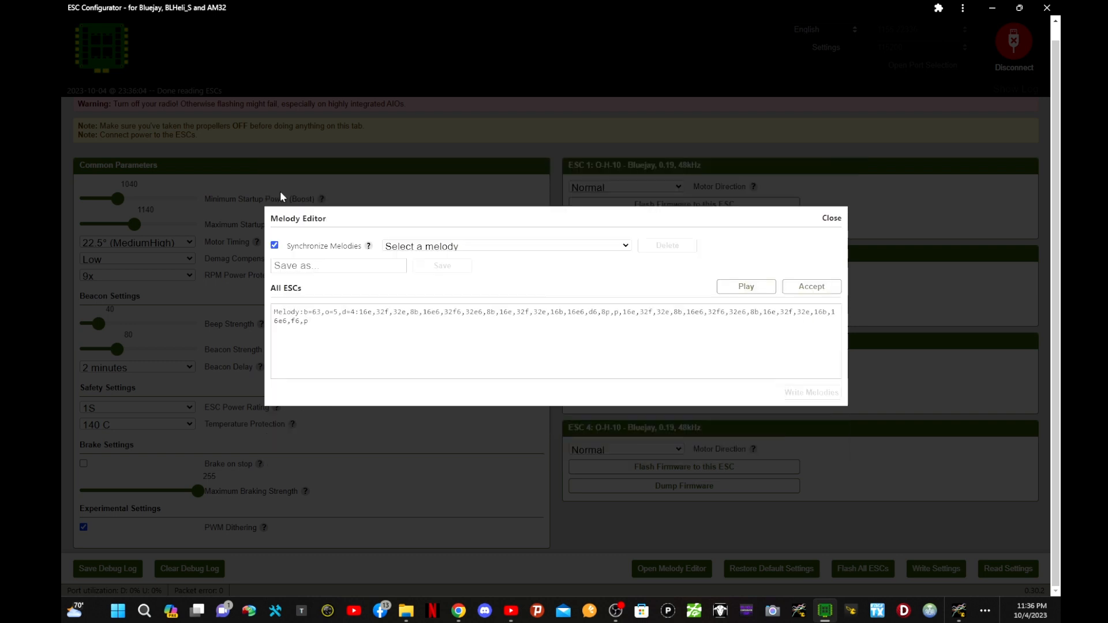
- Load the saved melody BACK TO THE FUTURE for all ESCs and preview its playback
left_click(463, 248)
scroll(489, 410, "down", 20)
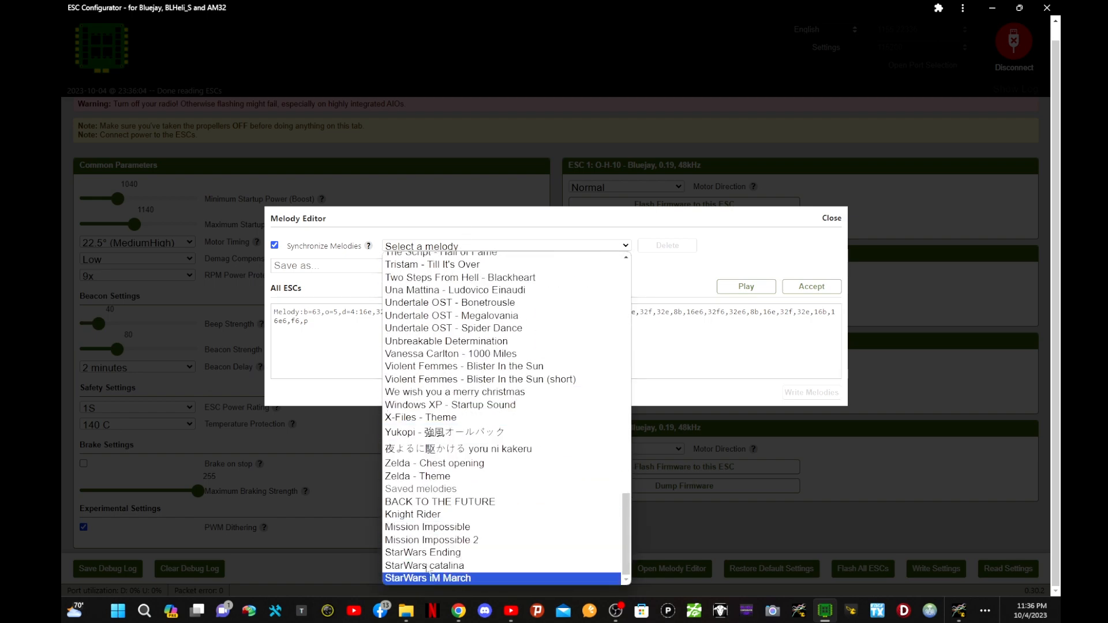
left_click(440, 502)
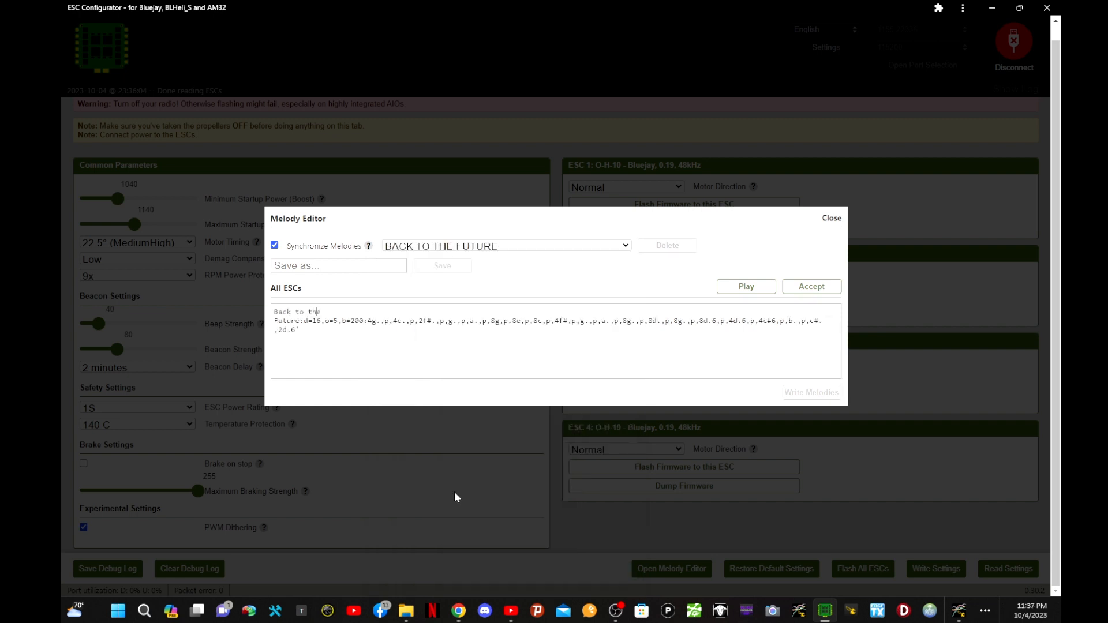
left_click(773, 289)
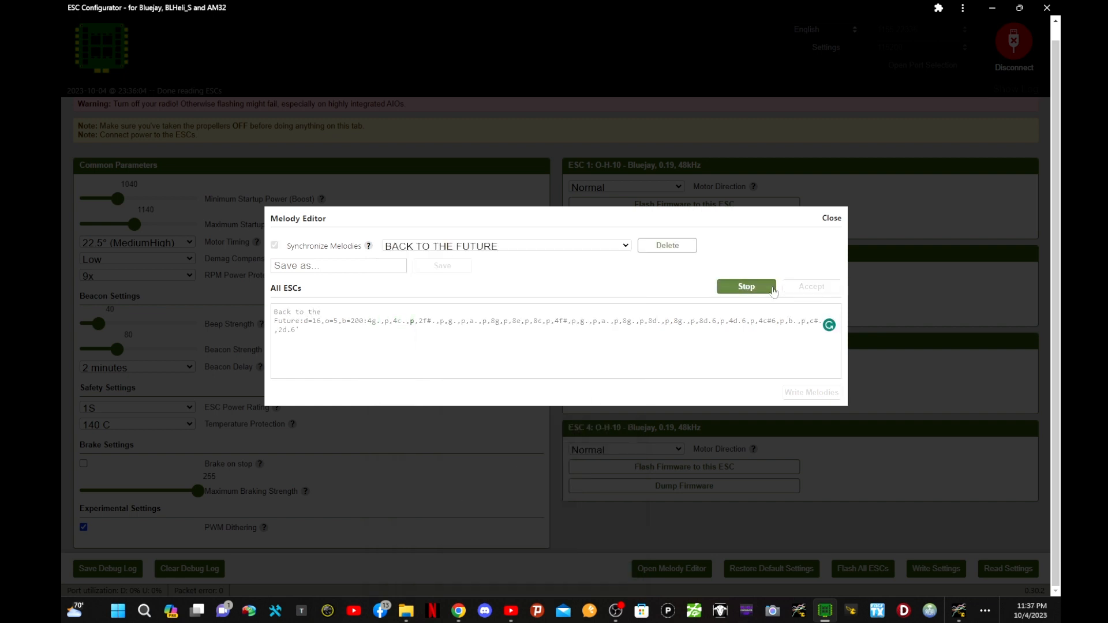
left_click(773, 290)
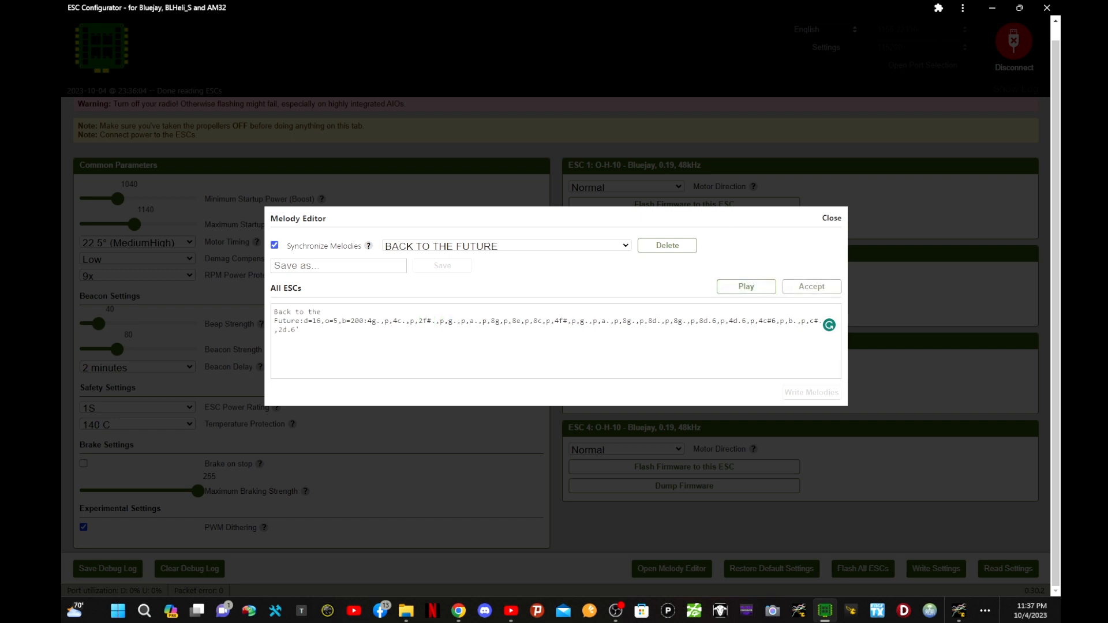
left_click(744, 288)
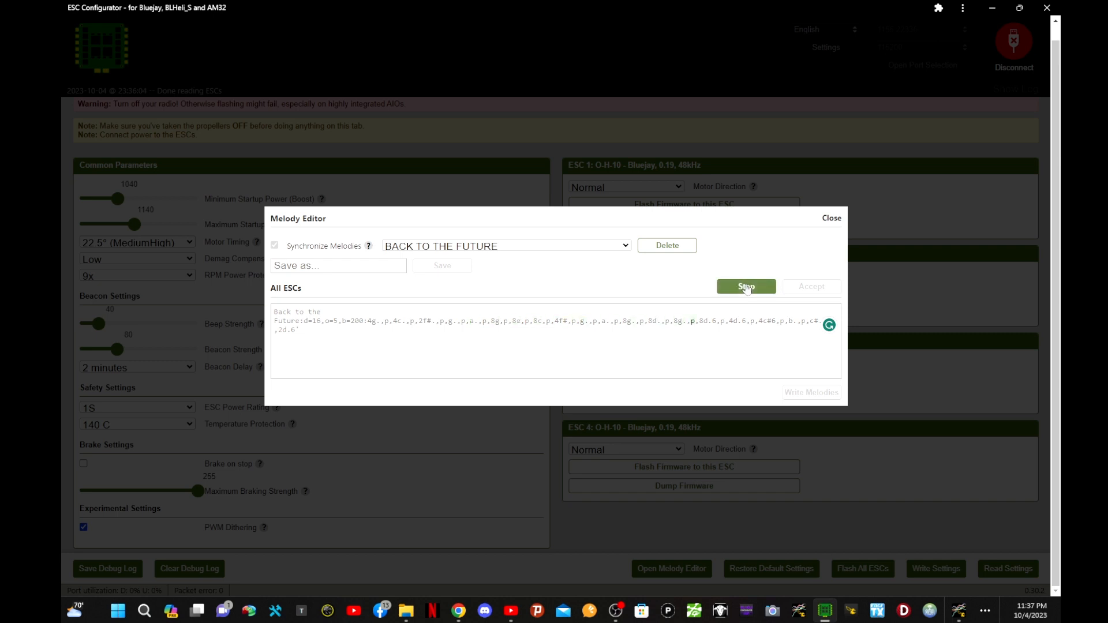
left_click(746, 287)
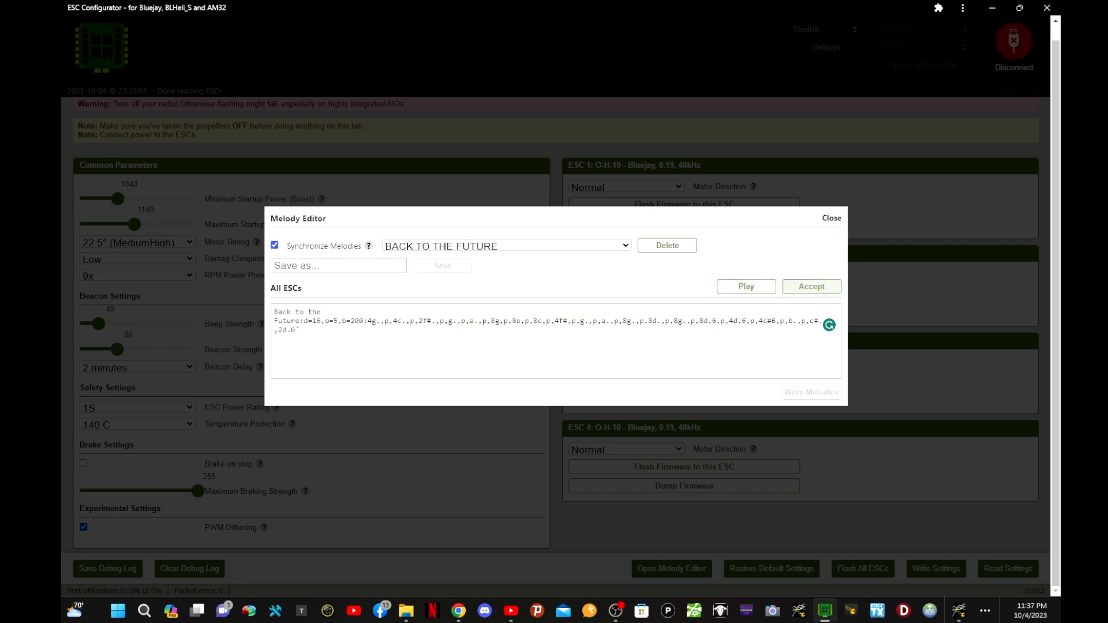
- Accept the BACK TO THE FUTURE melody and write it to all ESCs, closing the melody editor when finished
left_click(802, 289)
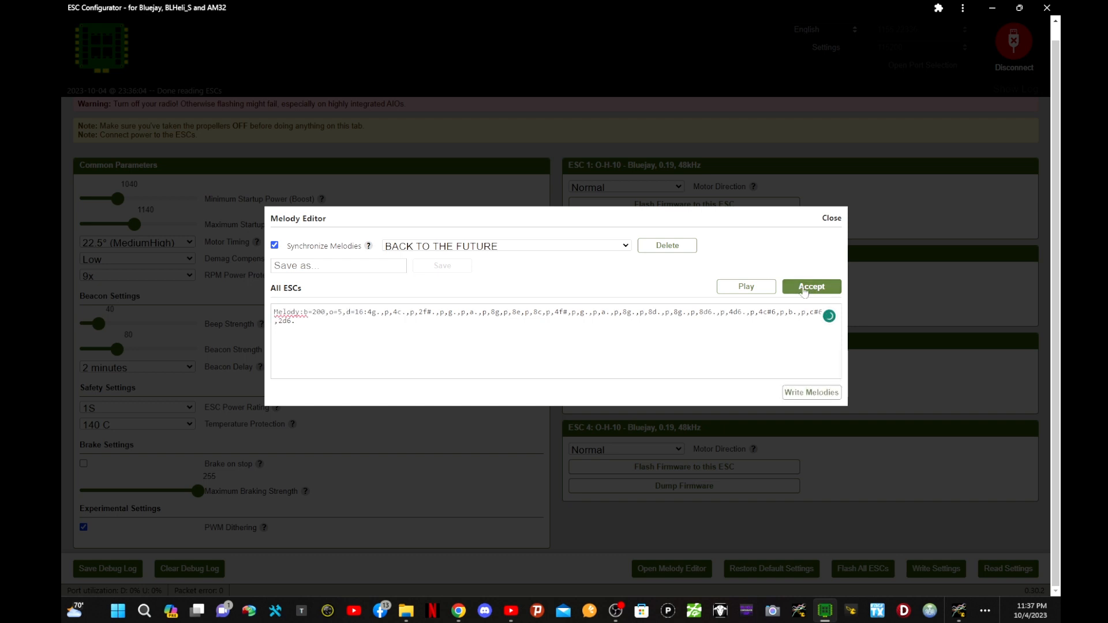
left_click(814, 393)
left_click(831, 219)
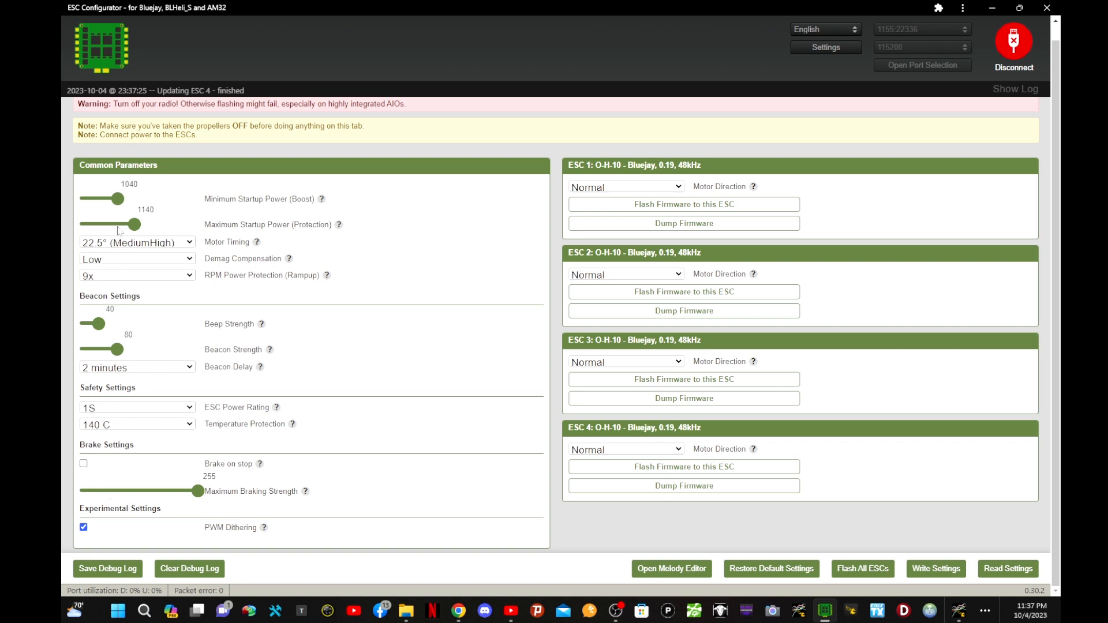
- Try Demag Compensation at High in the common parameters, and set it back to Low
left_click(142, 267)
left_click(140, 293)
left_click(140, 258)
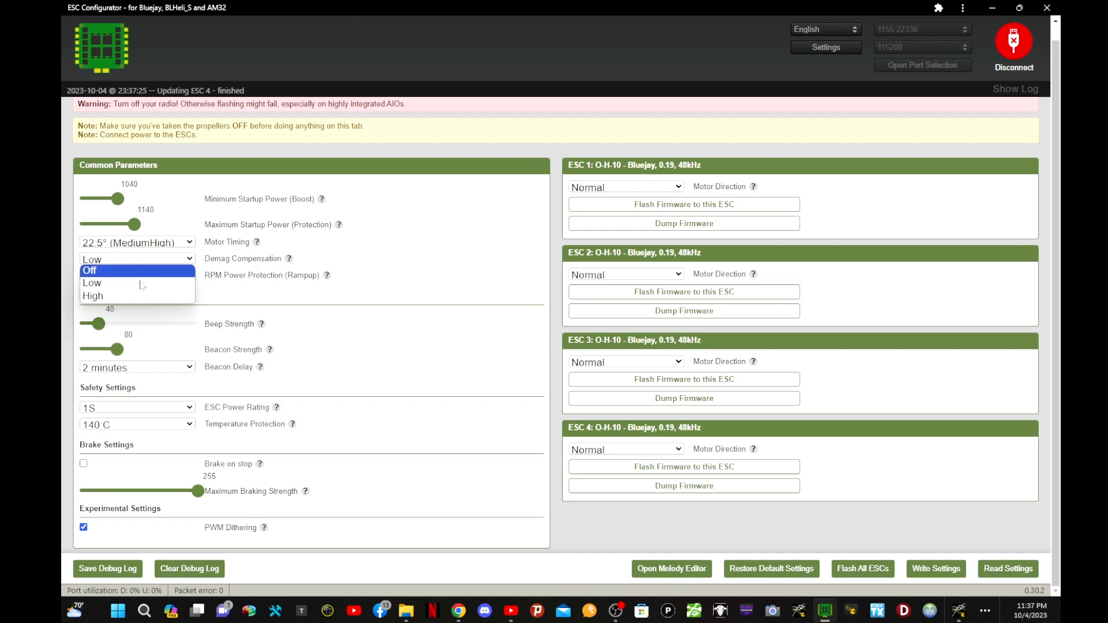
left_click(115, 293)
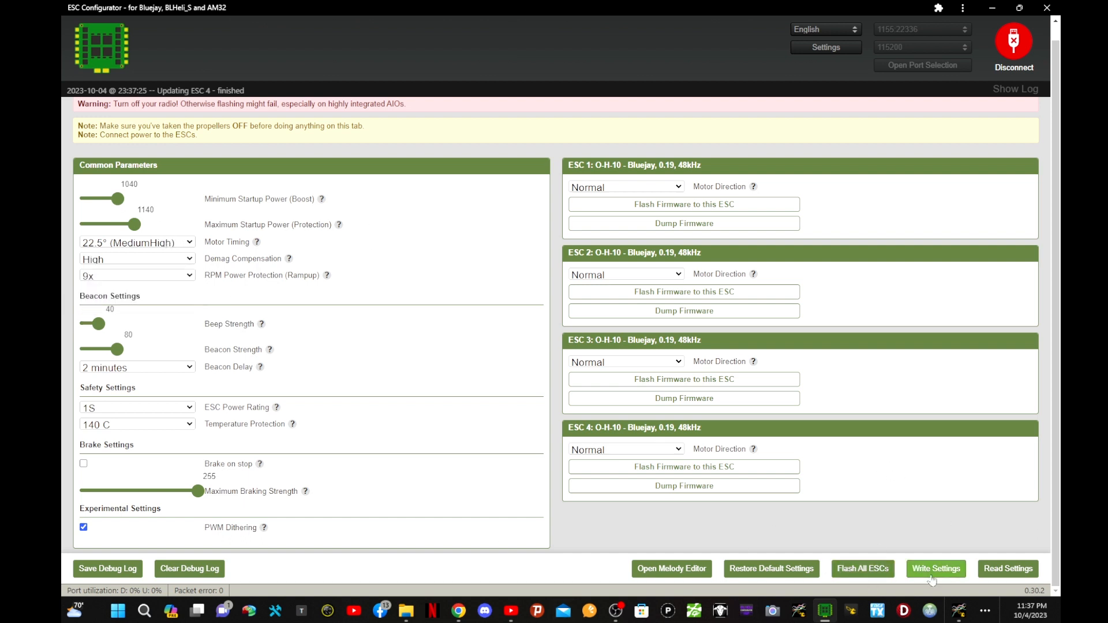
left_click(90, 261)
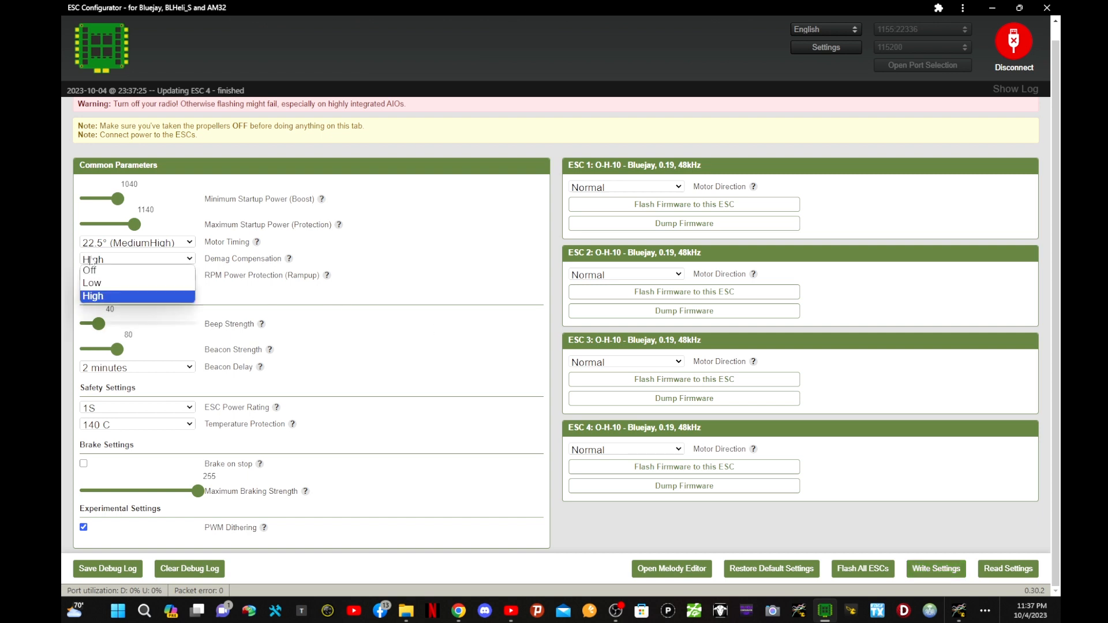
left_click(104, 286)
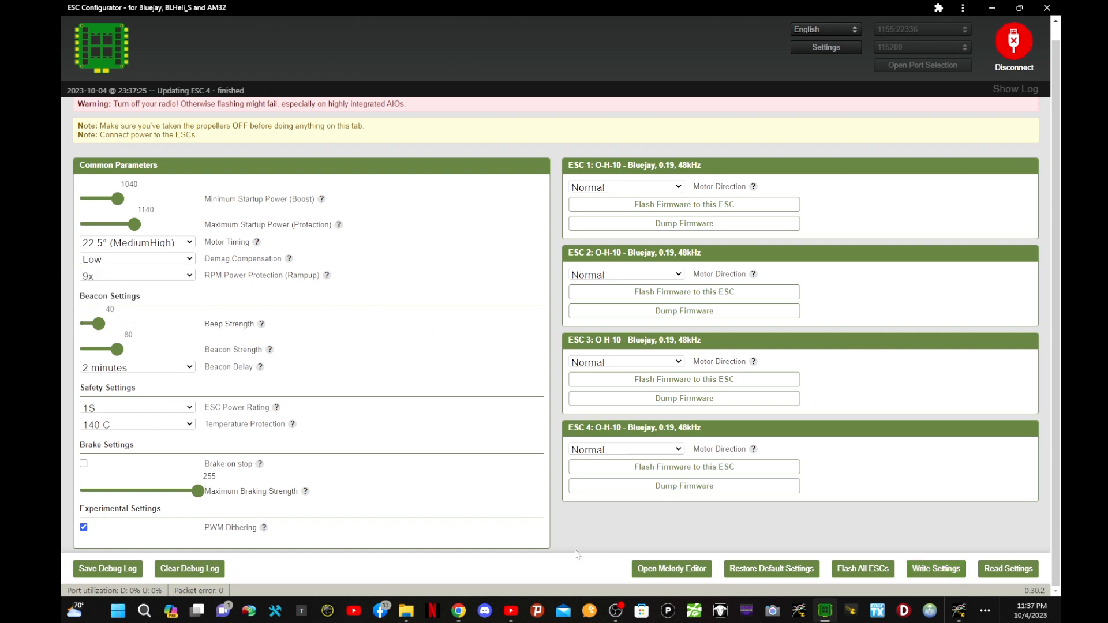
- Write the common settings to all four ESCs and disconnect from the flight controller
left_click(936, 570)
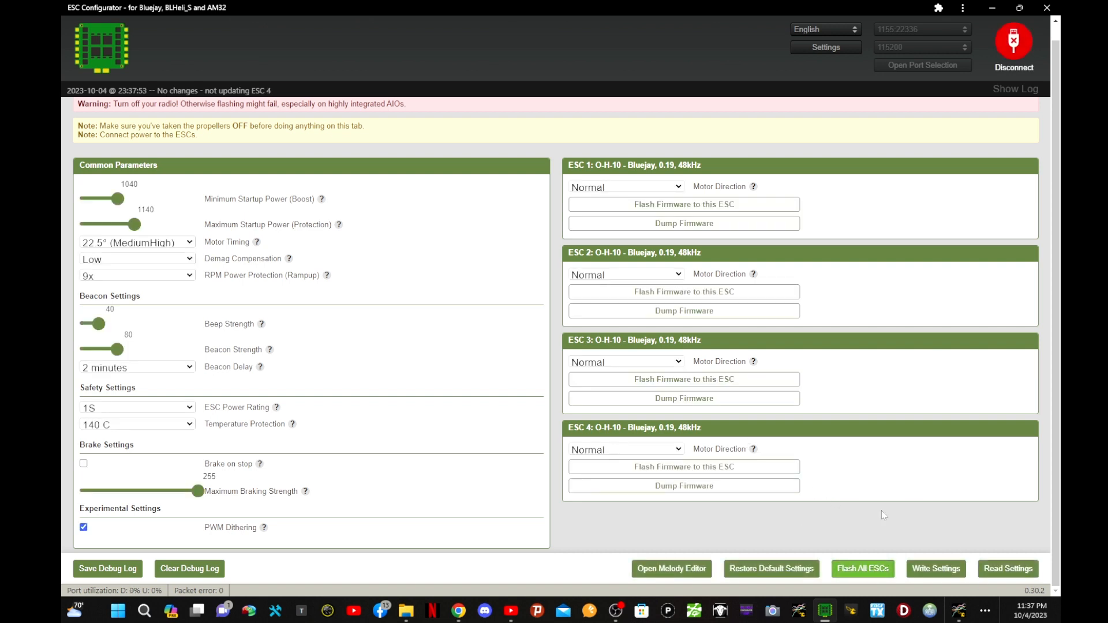
left_click(1021, 40)
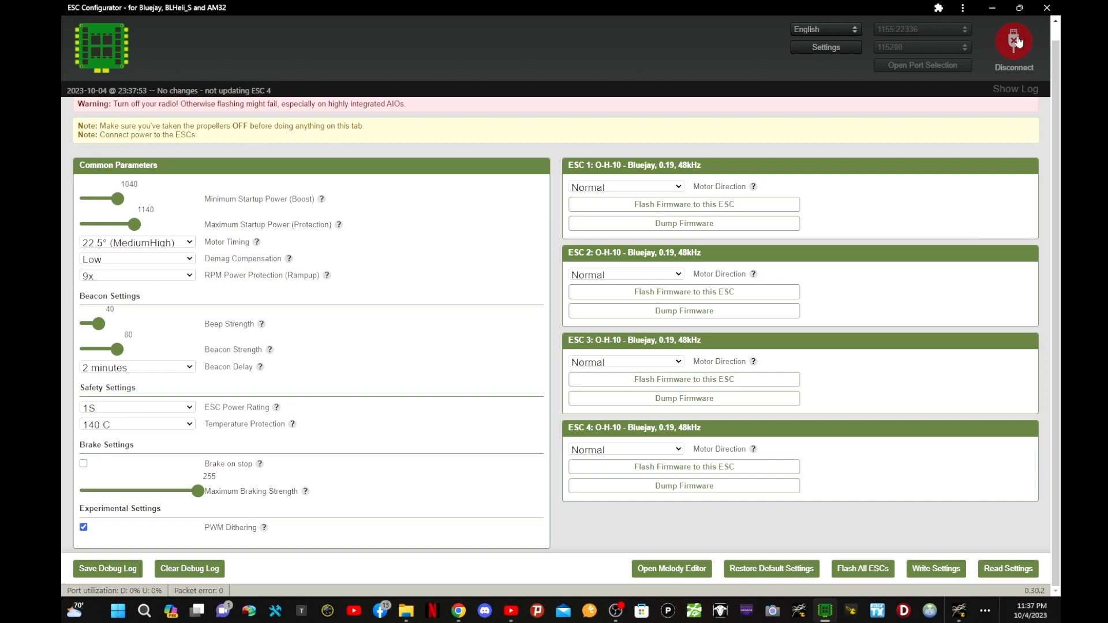